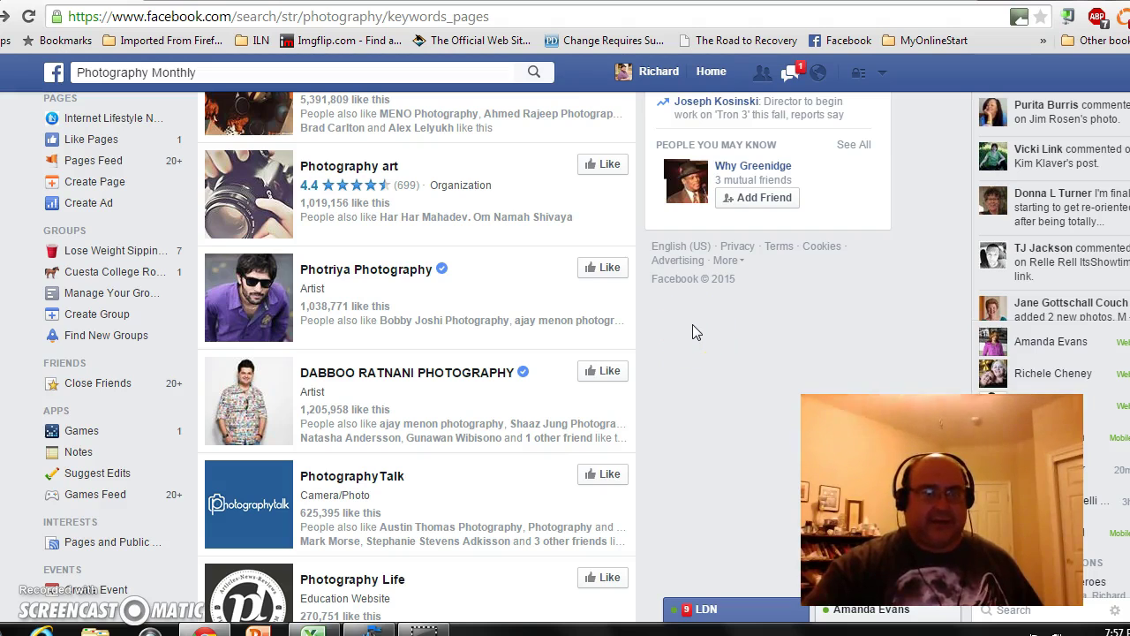
{"action": "scroll", "coordinate": [287, 372], "scroll_direction": "up", "scroll_amount": 1}
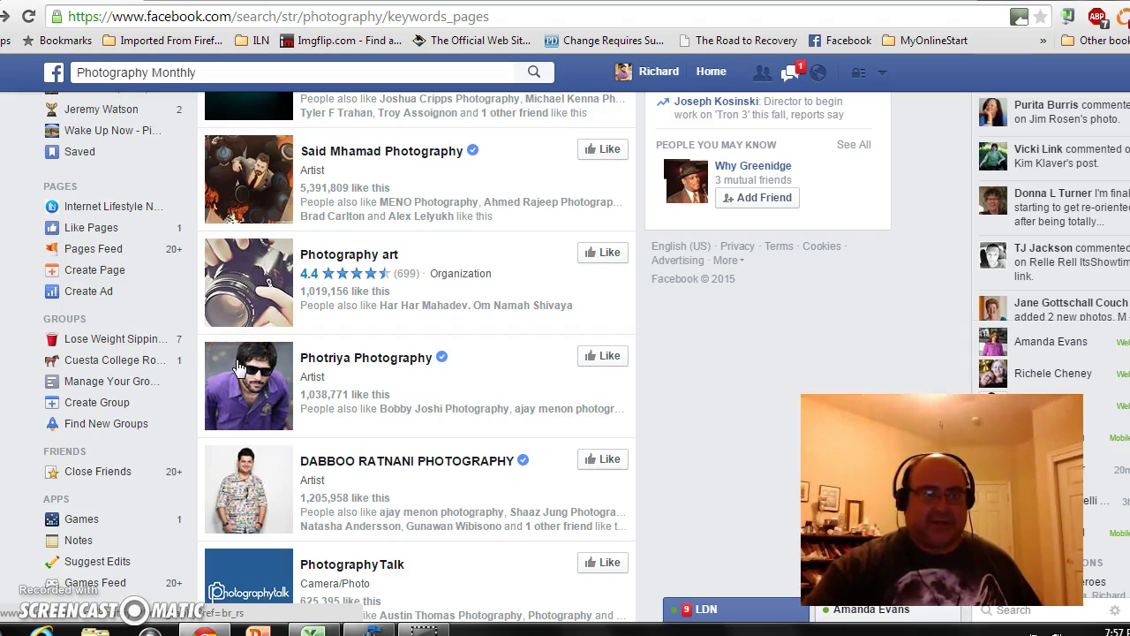
{"action": "scroll", "coordinate": [156, 212], "scroll_direction": "up", "scroll_amount": 2}
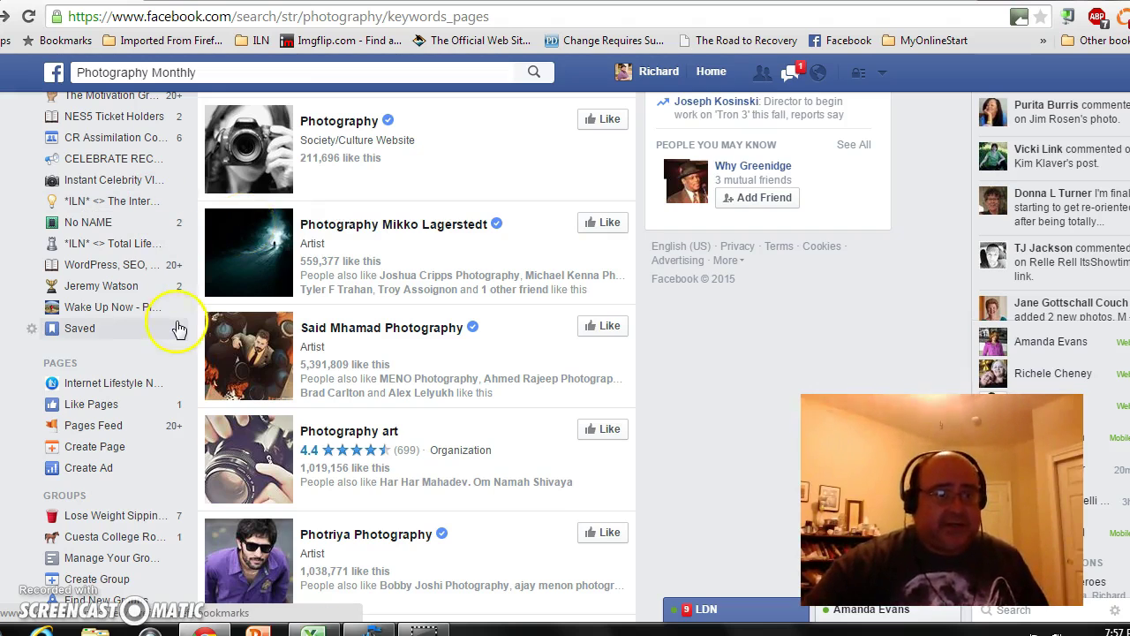
{"action": "scroll", "coordinate": [179, 328], "scroll_direction": "up", "scroll_amount": 4}
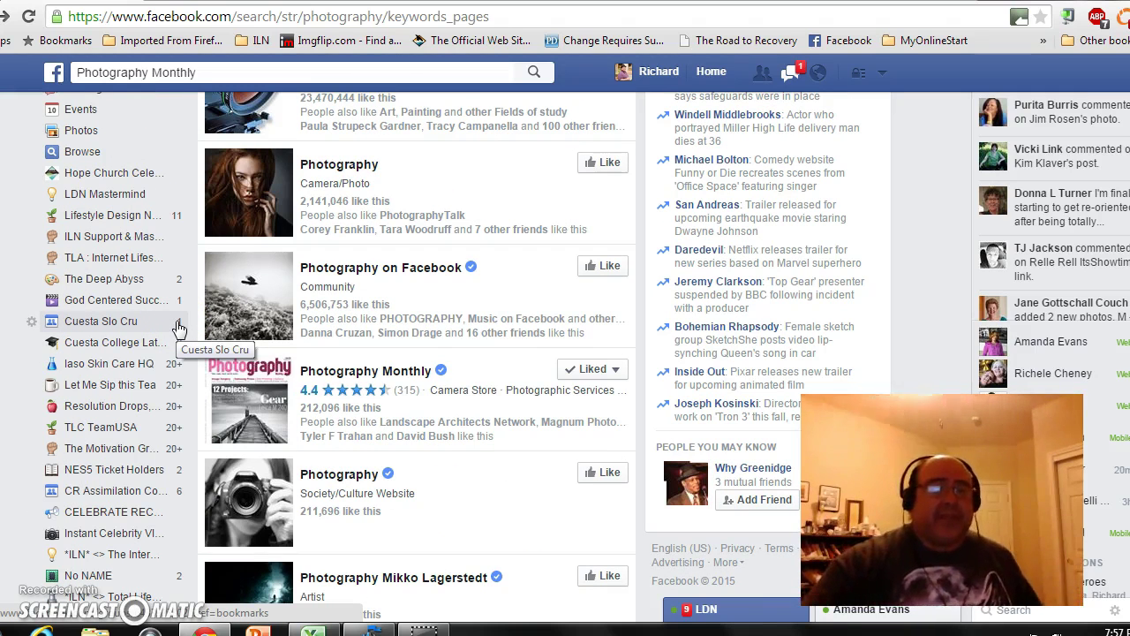
{"action": "scroll", "coordinate": [179, 328], "scroll_direction": "up", "scroll_amount": 2}
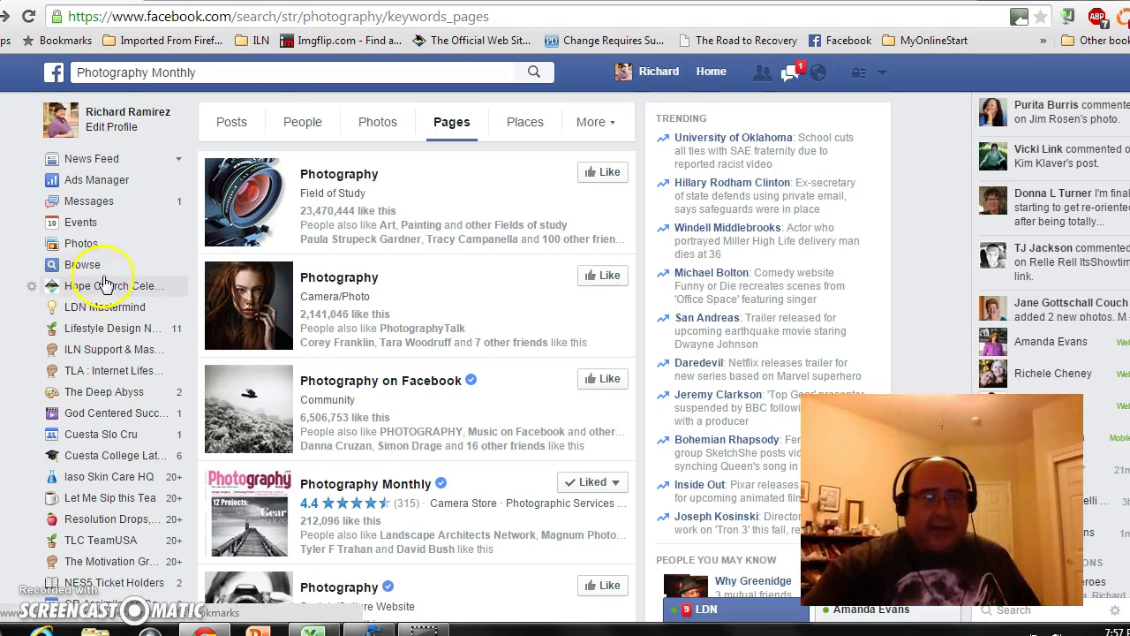
{"action": "scroll", "coordinate": [104, 281], "scroll_direction": "down", "scroll_amount": 2}
{"action": "scroll", "coordinate": [106, 281], "scroll_direction": "down", "scroll_amount": 2}
{"action": "scroll", "coordinate": [103, 276], "scroll_direction": "down", "scroll_amount": 2}
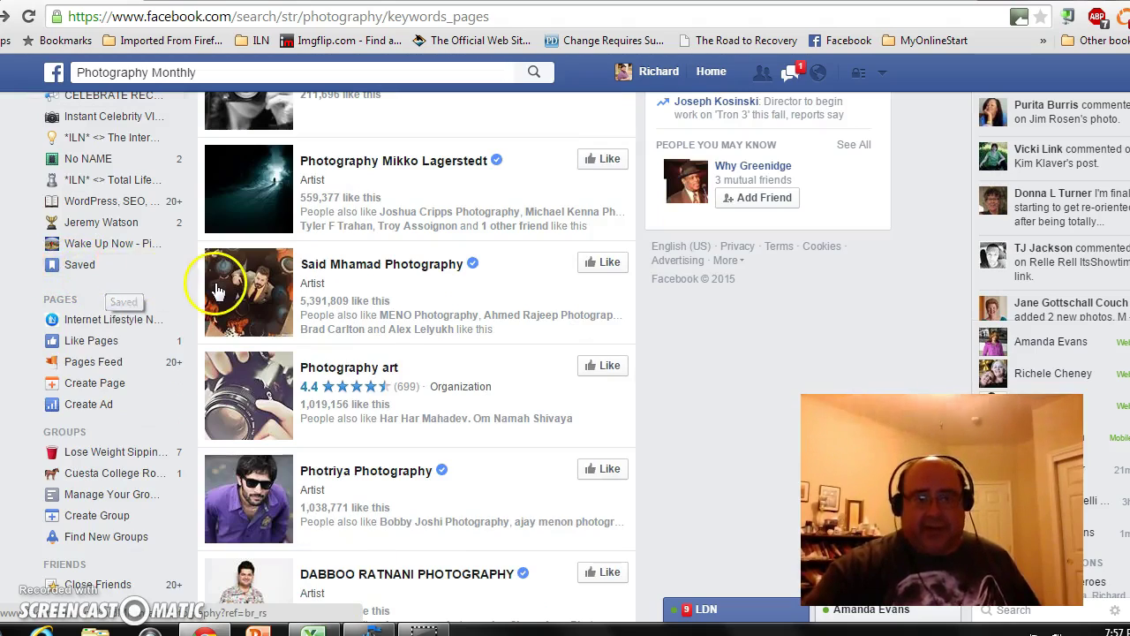
{"action": "scroll", "coordinate": [219, 287], "scroll_direction": "up", "scroll_amount": 3}
{"action": "scroll", "coordinate": [219, 290], "scroll_direction": "up", "scroll_amount": 3}
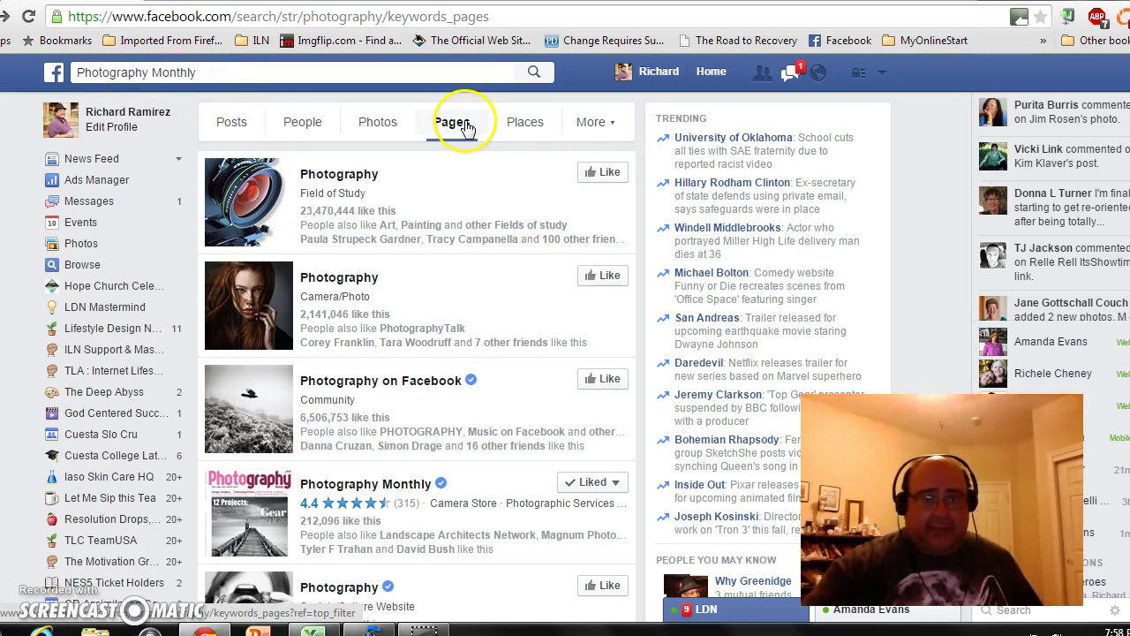
- Search Facebook for 'Photography' and filter the results to Pages only
{"action": "left_click", "coordinate": [214, 77]}
{"action": "key", "text": "BackSpace"}
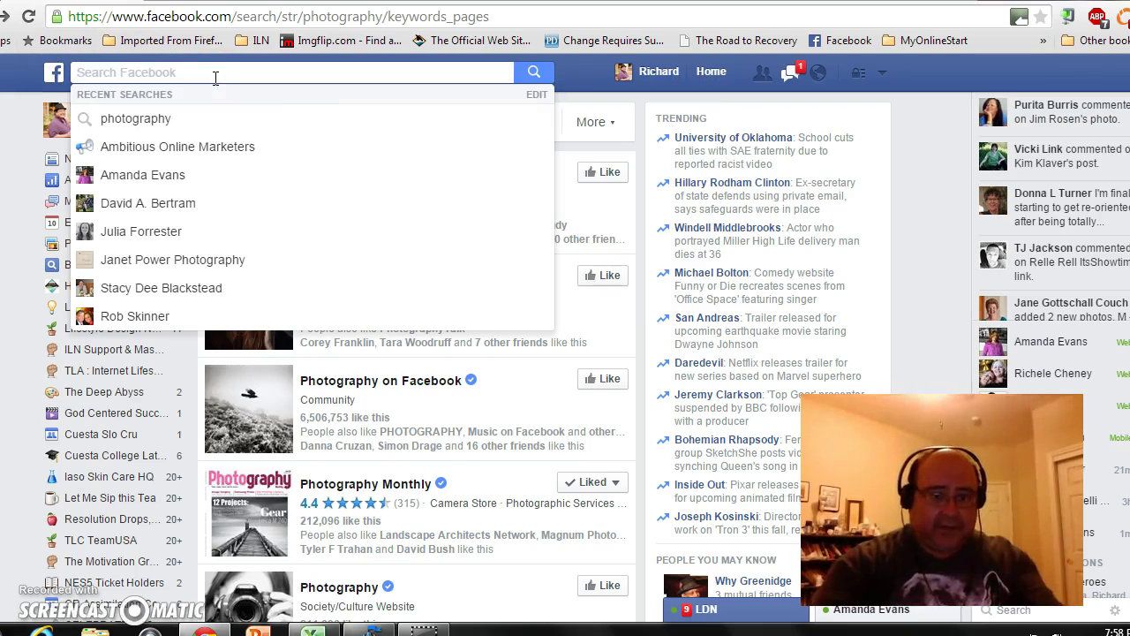
{"action": "type", "text": "Photography"}
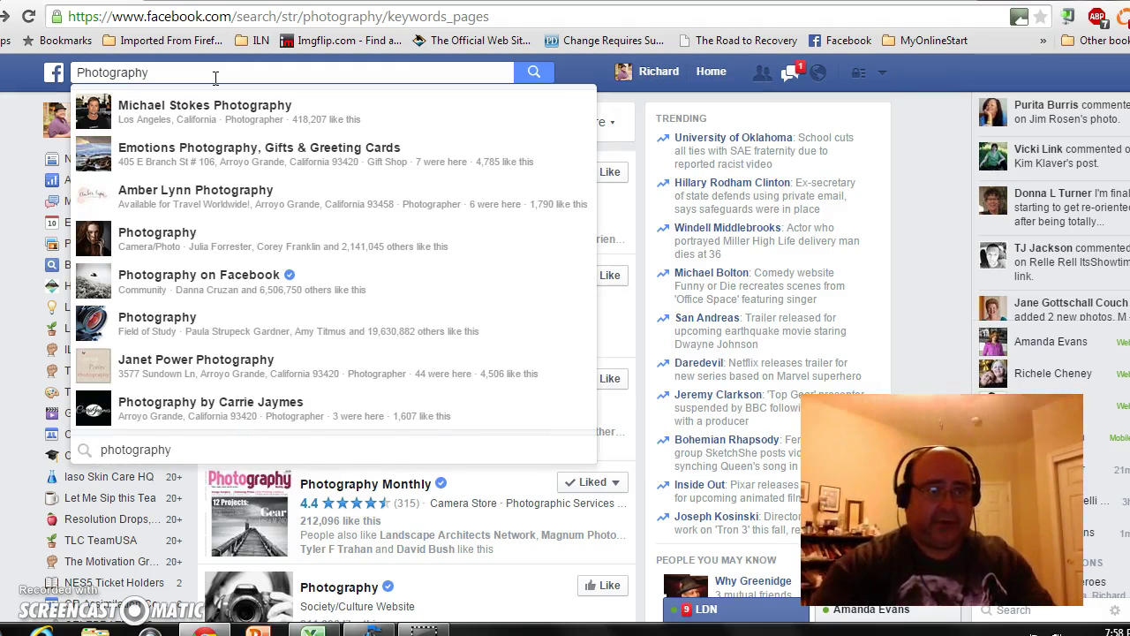
{"action": "left_click", "coordinate": [145, 456]}
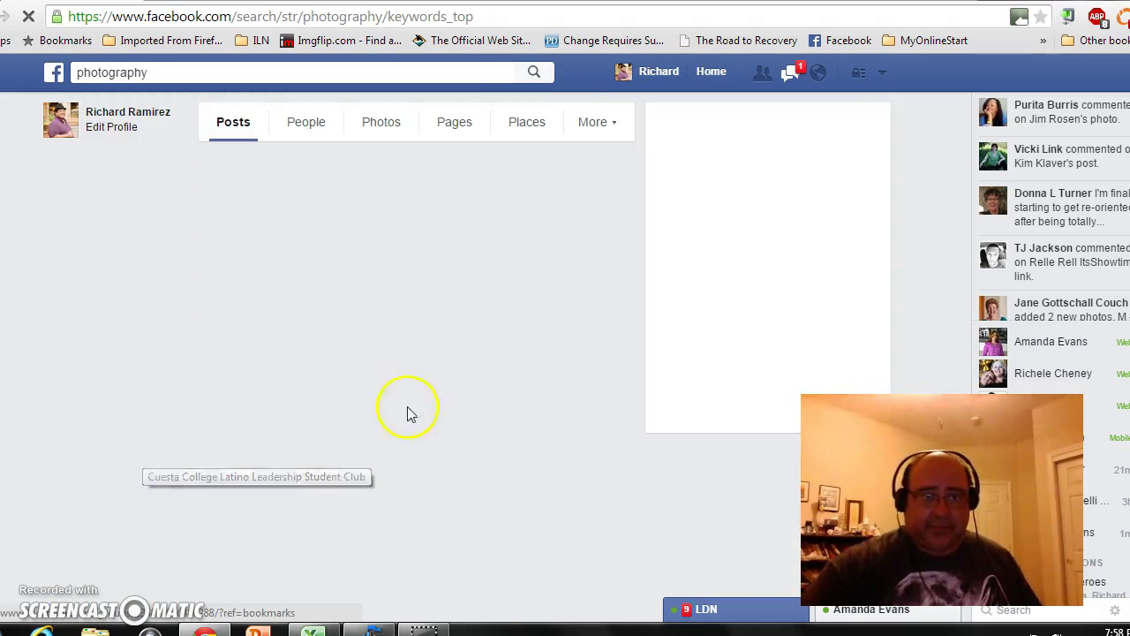
{"action": "left_click", "coordinate": [452, 137]}
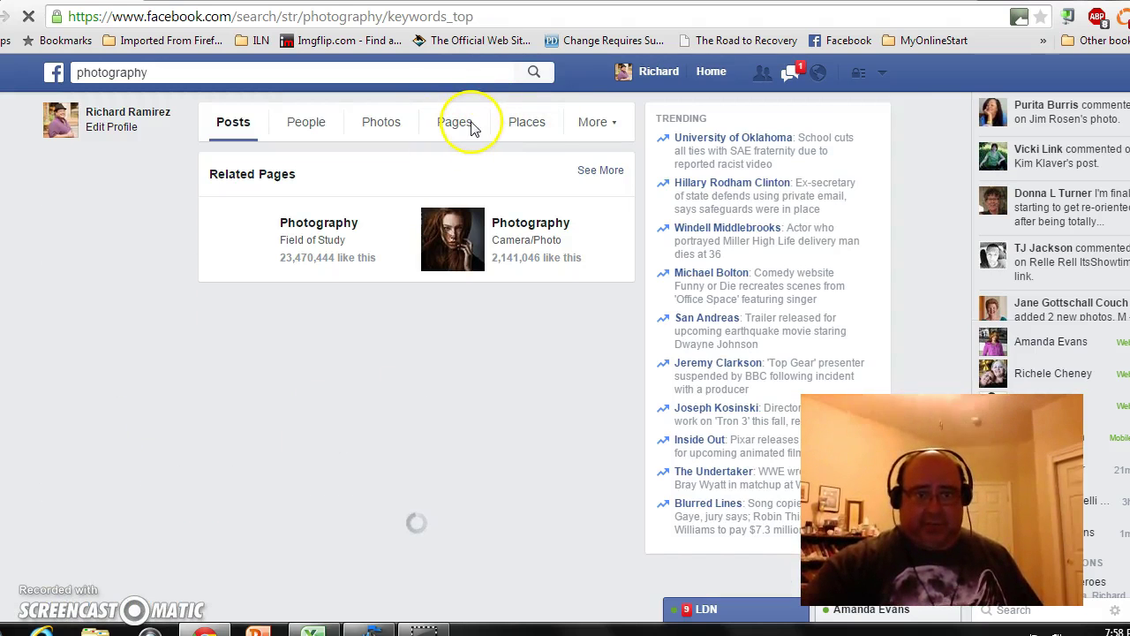
{"action": "left_click", "coordinate": [472, 128]}
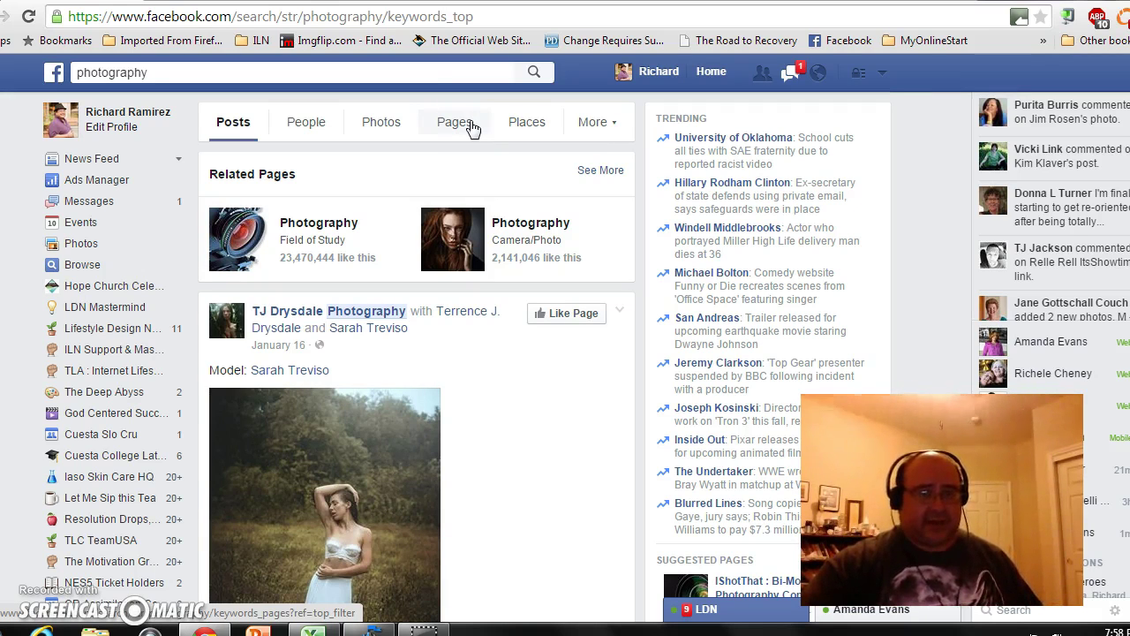
{"action": "left_click", "coordinate": [472, 128]}
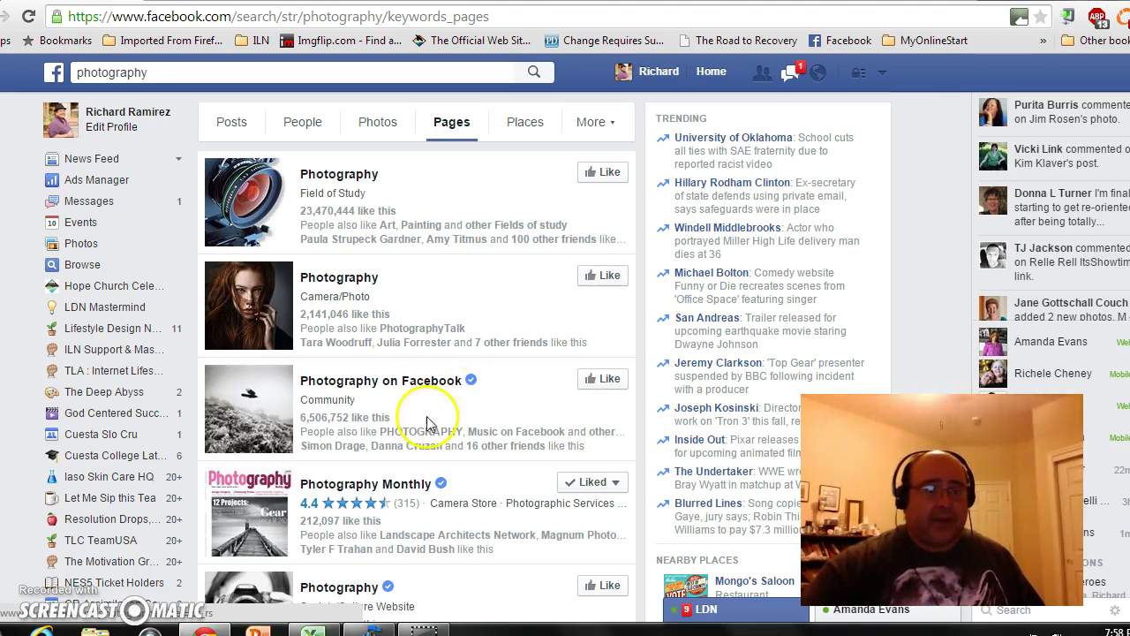
- Scroll the Pages results and open Photography Monthly
{"action": "scroll", "coordinate": [360, 481], "scroll_direction": "down", "scroll_amount": 1}
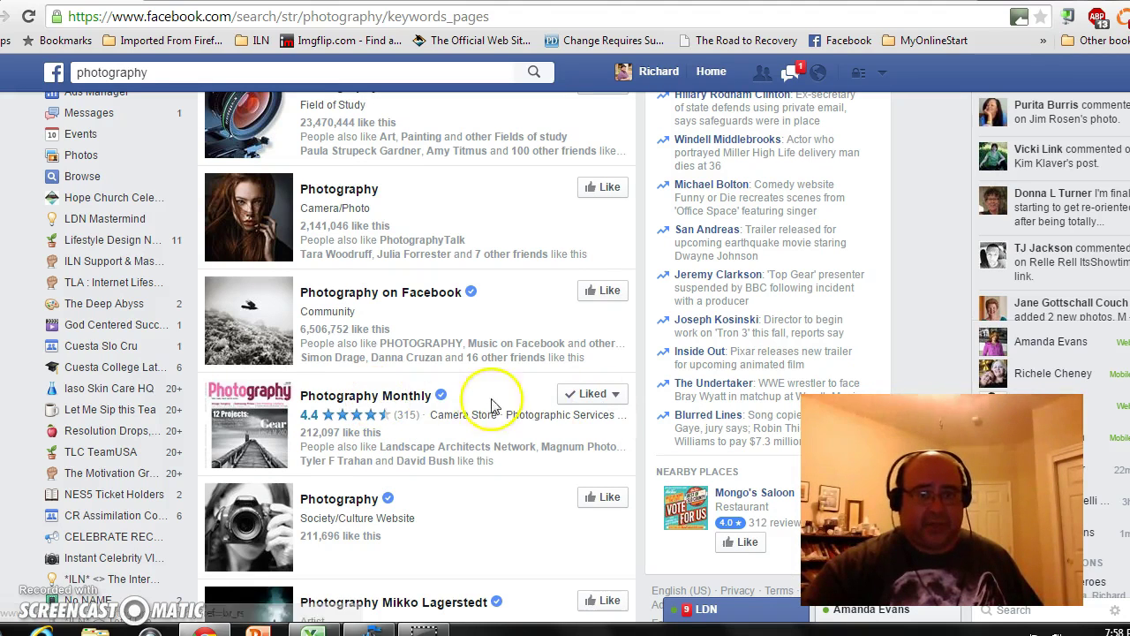
{"action": "left_click", "coordinate": [386, 399]}
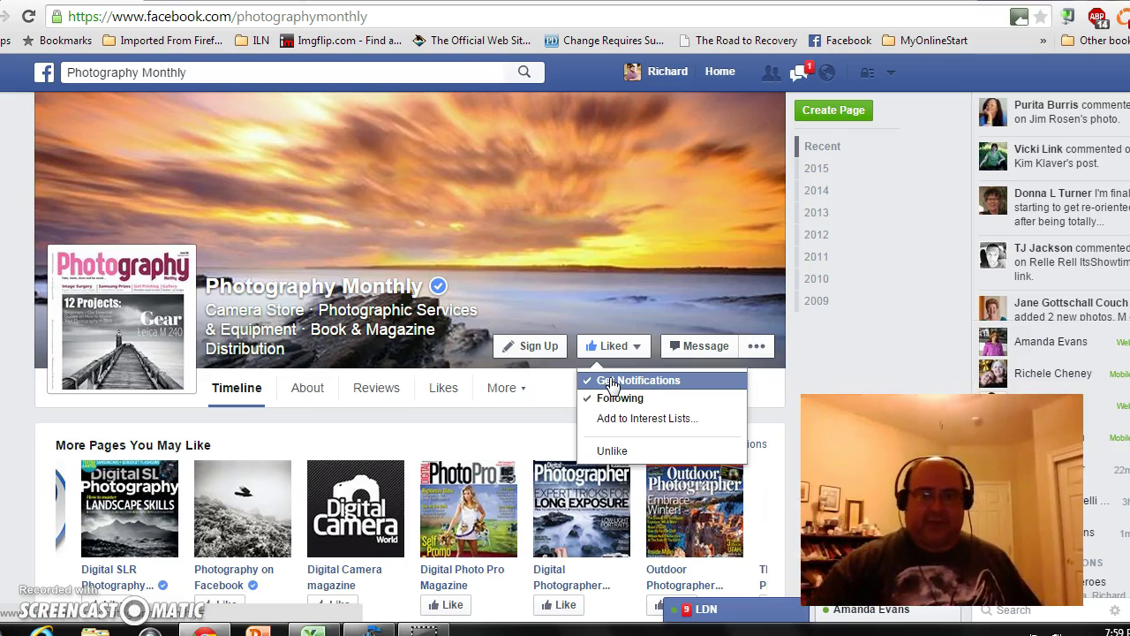
- Toggle Following in the Photography Monthly Page's Liked menu
{"action": "left_click", "coordinate": [629, 402]}
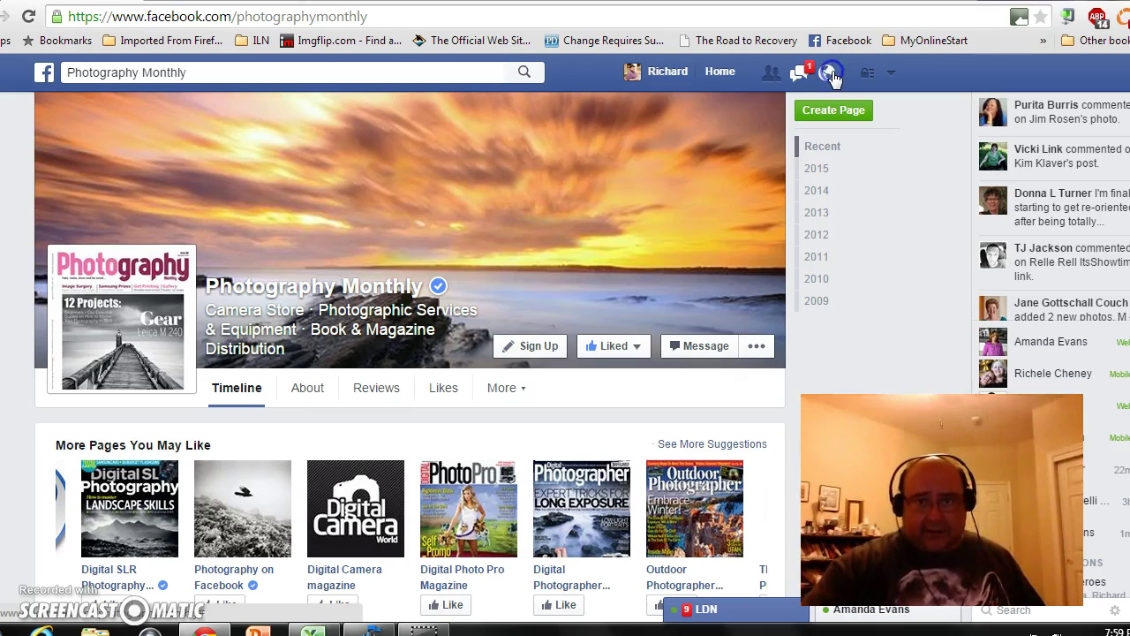
- Open the notifications list and scroll through it
{"action": "left_click", "coordinate": [830, 74]}
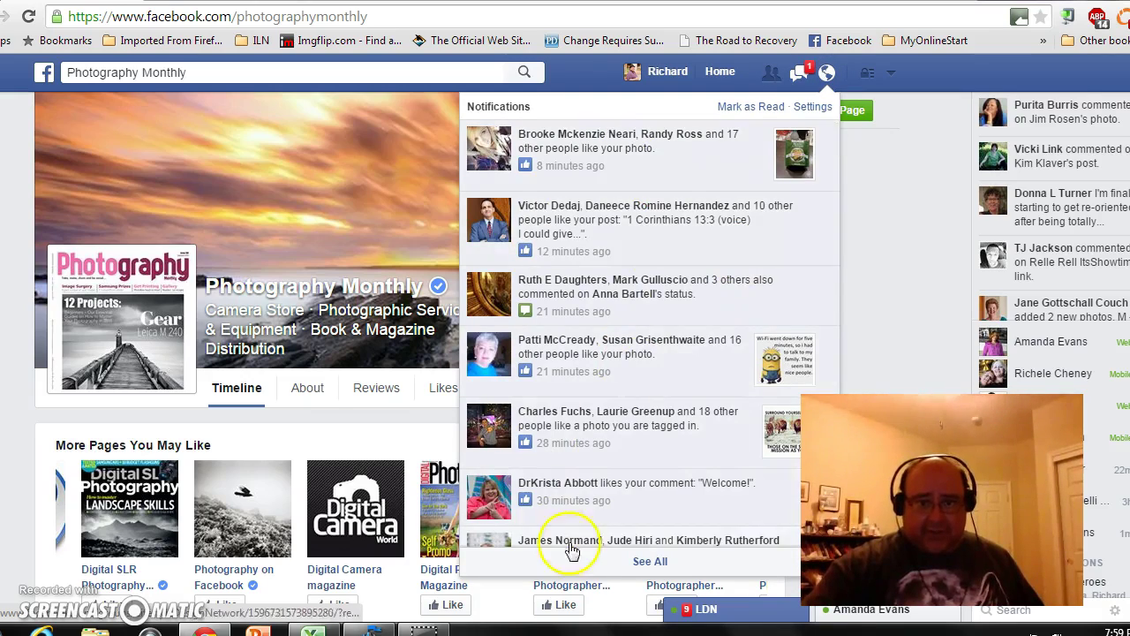
{"action": "scroll", "coordinate": [587, 279], "scroll_direction": "down", "scroll_amount": 3}
{"action": "scroll", "coordinate": [593, 283], "scroll_direction": "down", "scroll_amount": 3}
{"action": "scroll", "coordinate": [592, 296], "scroll_direction": "down", "scroll_amount": 3}
{"action": "scroll", "coordinate": [593, 303], "scroll_direction": "down", "scroll_amount": 3}
{"action": "scroll", "coordinate": [594, 304], "scroll_direction": "down", "scroll_amount": 3}
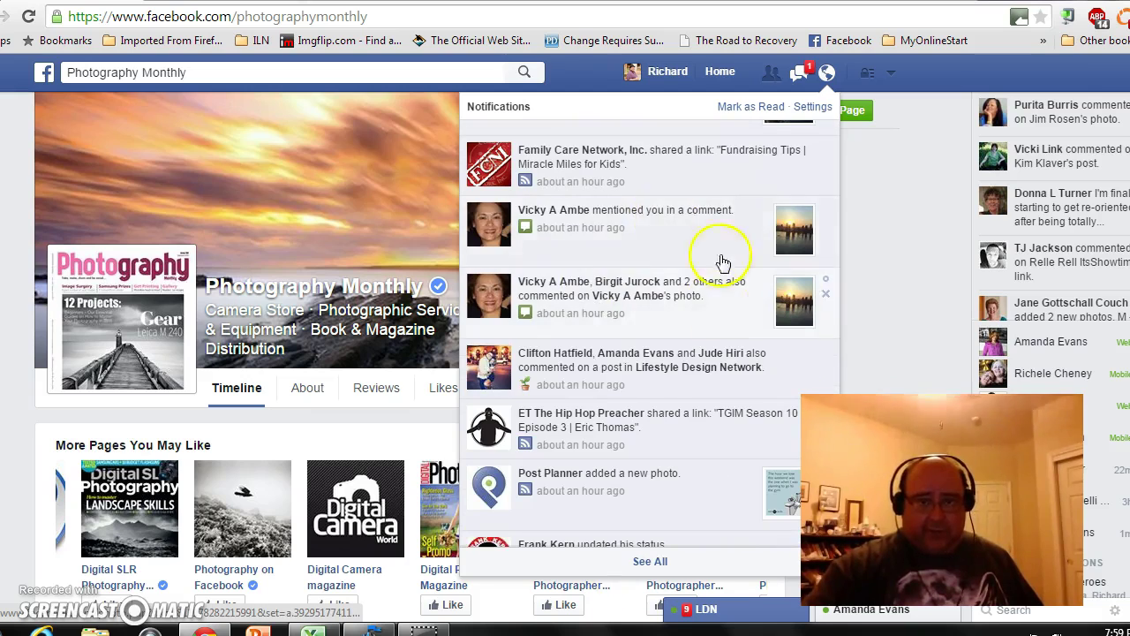
{"action": "scroll", "coordinate": [671, 269], "scroll_direction": "down", "scroll_amount": 3}
{"action": "scroll", "coordinate": [648, 286], "scroll_direction": "down", "scroll_amount": 2}
{"action": "scroll", "coordinate": [649, 287], "scroll_direction": "down", "scroll_amount": 5}
{"action": "scroll", "coordinate": [650, 295], "scroll_direction": "down", "scroll_amount": 3}
{"action": "scroll", "coordinate": [649, 295], "scroll_direction": "down", "scroll_amount": 2}
{"action": "scroll", "coordinate": [649, 296], "scroll_direction": "up", "scroll_amount": 2}
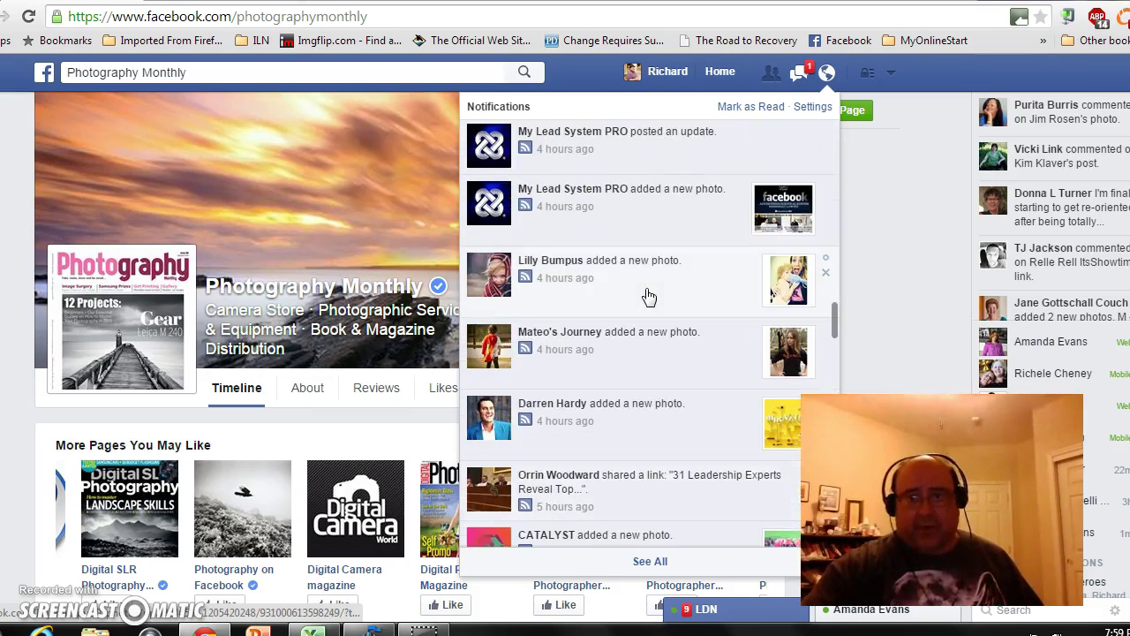
{"action": "scroll", "coordinate": [650, 296], "scroll_direction": "up", "scroll_amount": 3}
{"action": "scroll", "coordinate": [649, 295], "scroll_direction": "up", "scroll_amount": 3}
{"action": "scroll", "coordinate": [649, 296], "scroll_direction": "up", "scroll_amount": 4}
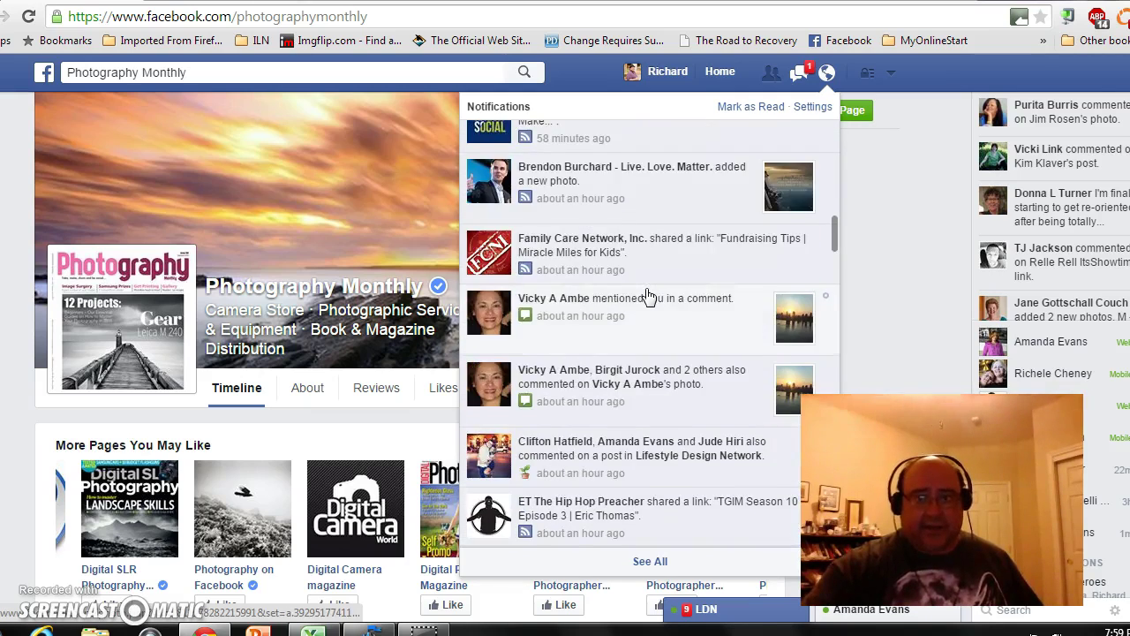
{"action": "scroll", "coordinate": [649, 296], "scroll_direction": "up", "scroll_amount": 3}
{"action": "scroll", "coordinate": [649, 296], "scroll_direction": "up", "scroll_amount": 3}
{"action": "scroll", "coordinate": [649, 296], "scroll_direction": "up", "scroll_amount": 3}
{"action": "mouse_move", "coordinate": [649, 296]}
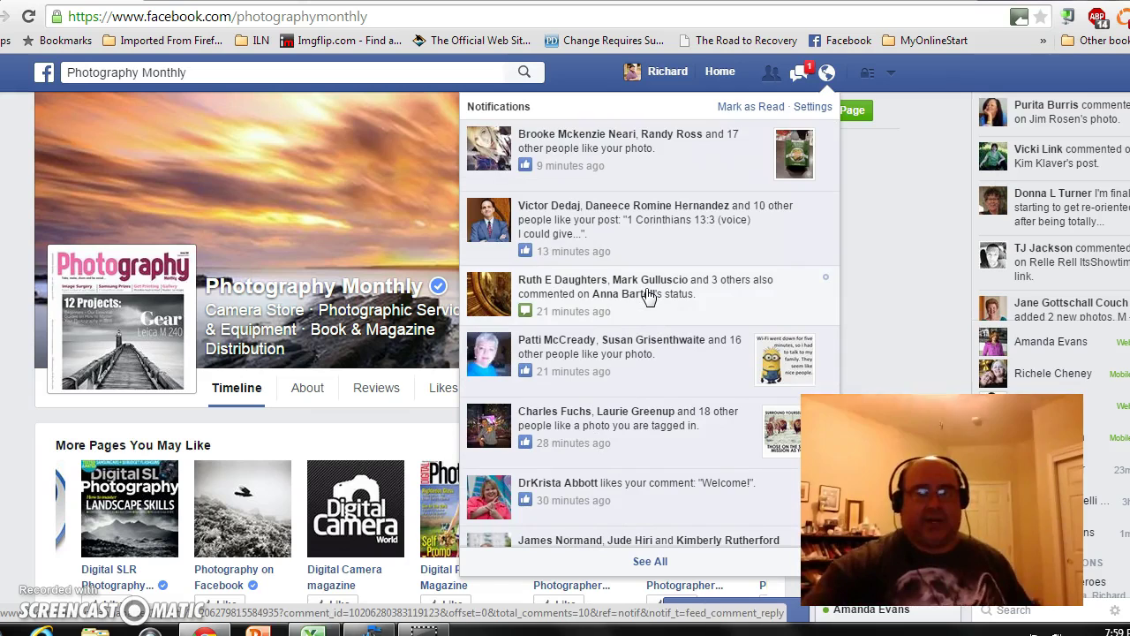
- Mark all notifications as read and close the notifications list
{"action": "left_click", "coordinate": [735, 113]}
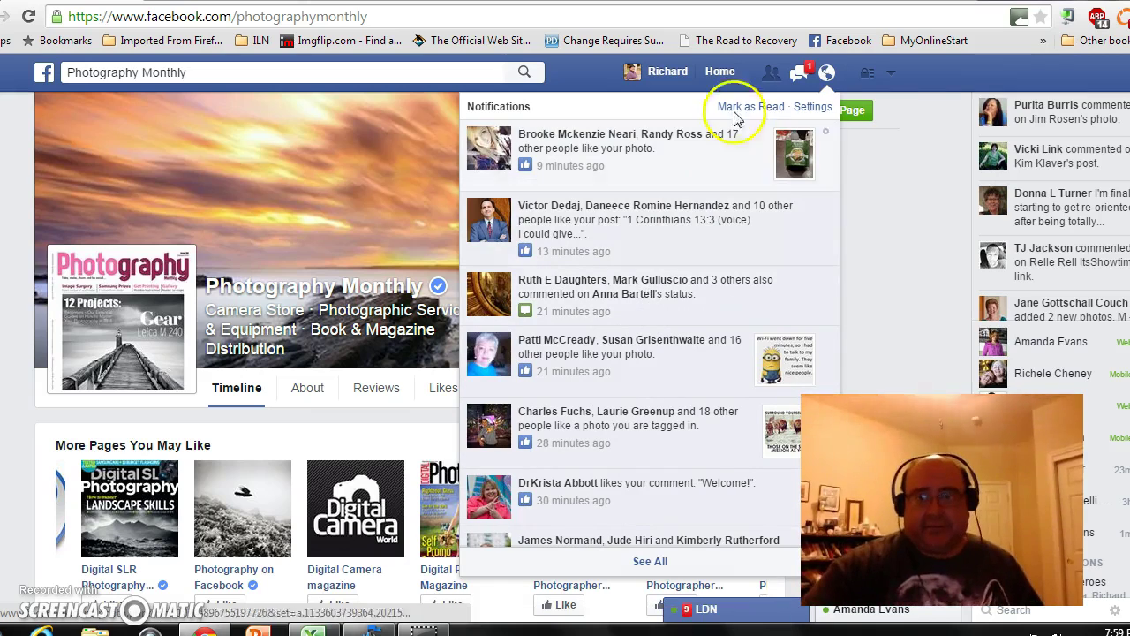
{"action": "left_click", "coordinate": [846, 74]}
{"action": "left_click", "coordinate": [828, 76]}
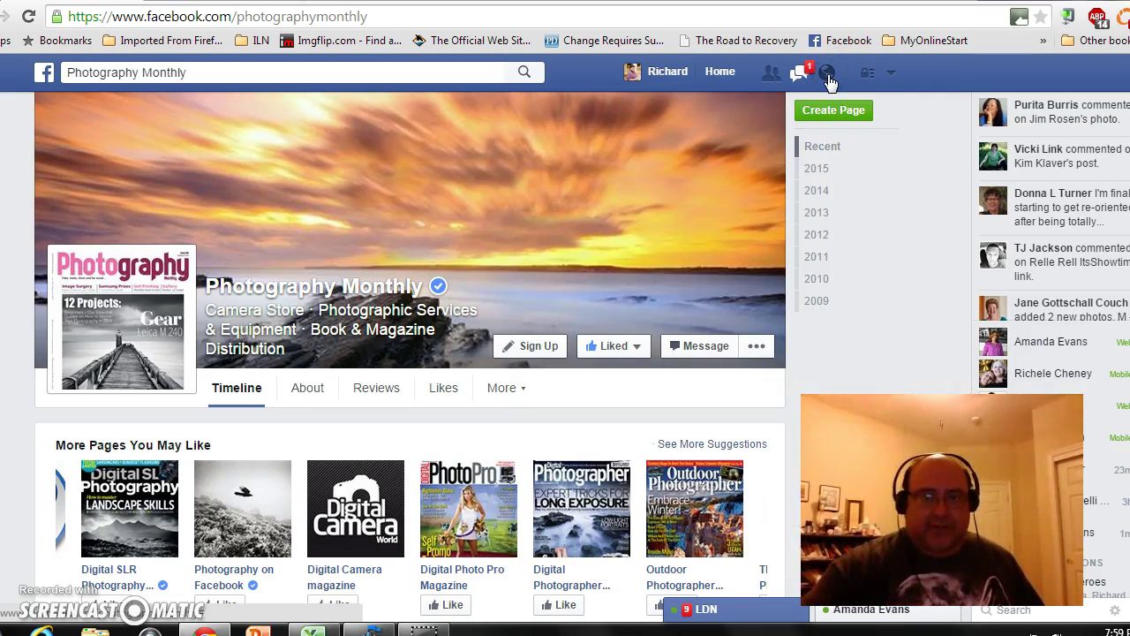
- Save Photography Monthly for later from its '...' menu, then return to the News Feed
{"action": "left_click", "coordinate": [606, 402]}
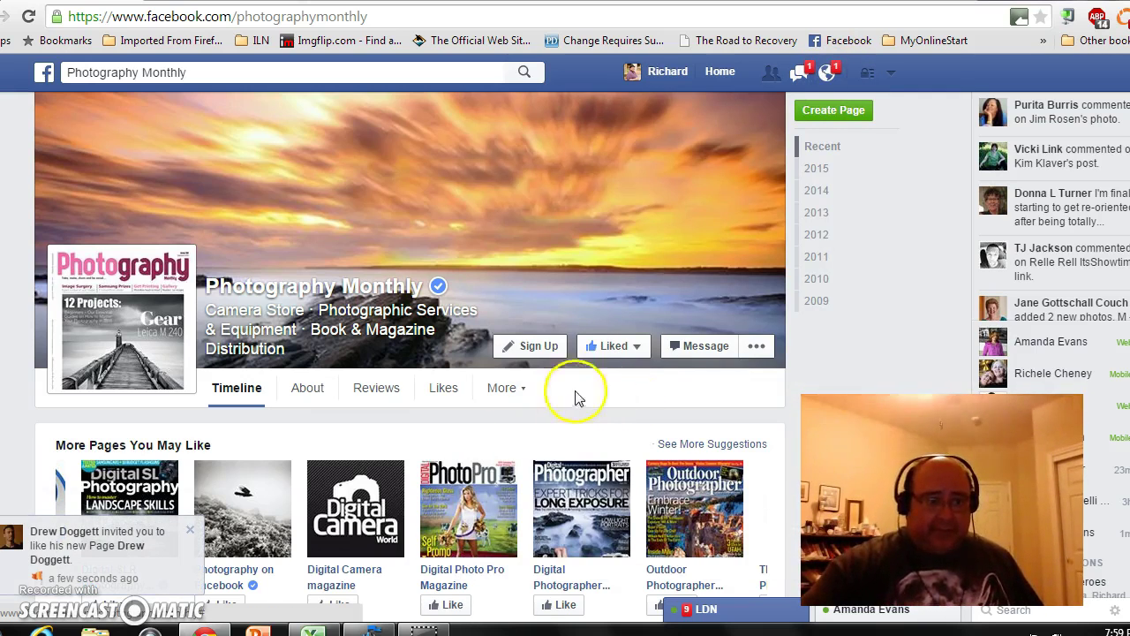
{"action": "left_click", "coordinate": [757, 347]}
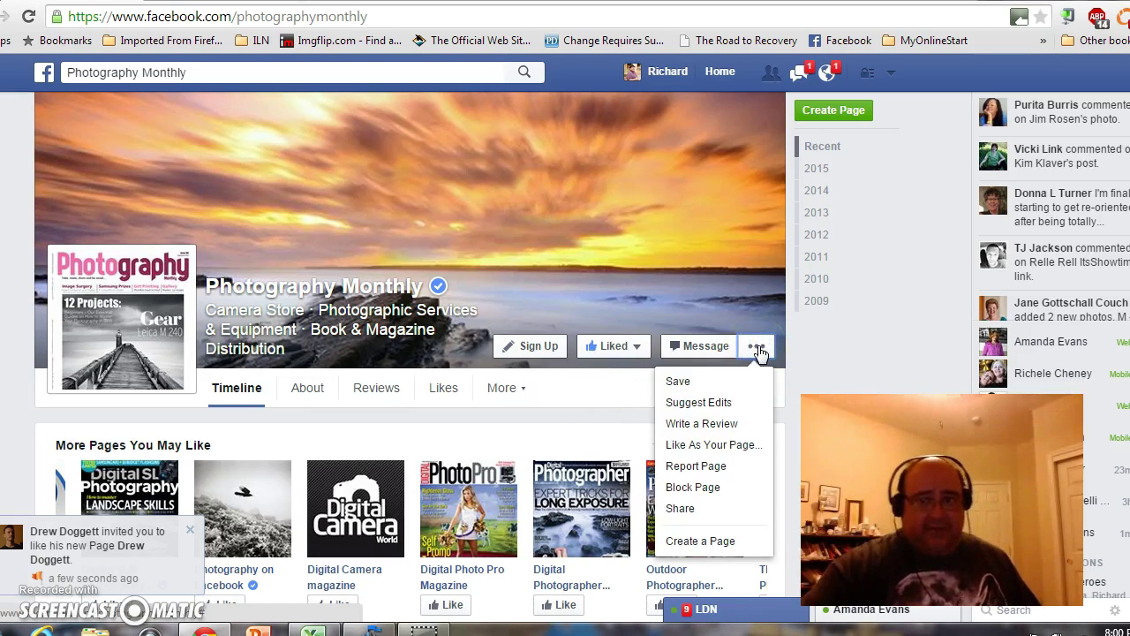
{"action": "left_click", "coordinate": [756, 358]}
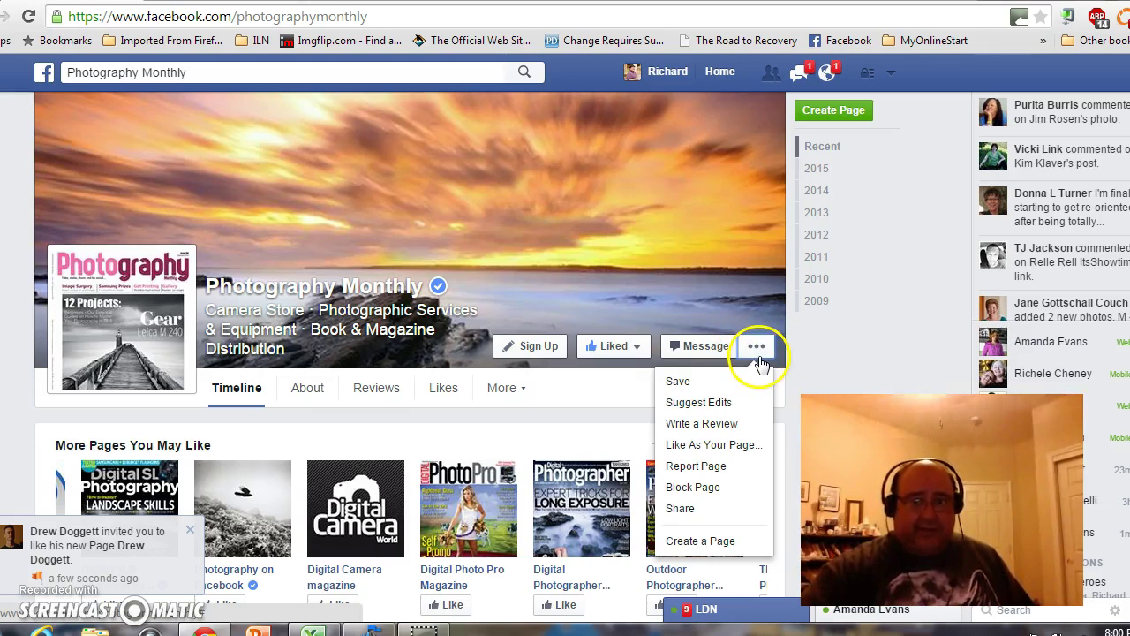
{"action": "left_click", "coordinate": [686, 383]}
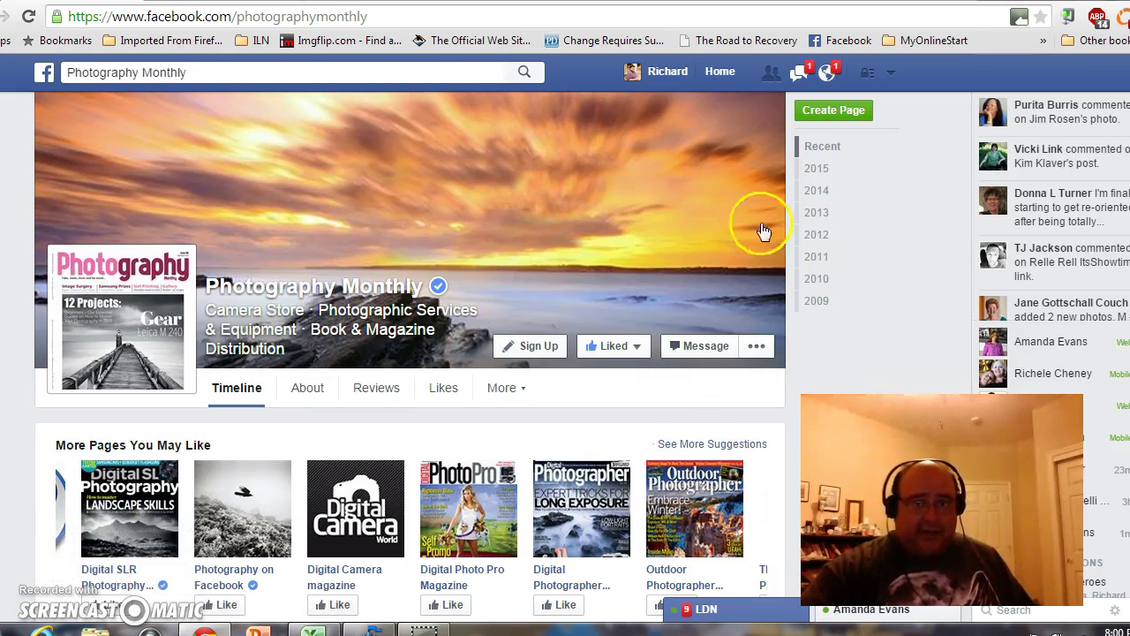
{"action": "left_click", "coordinate": [726, 75]}
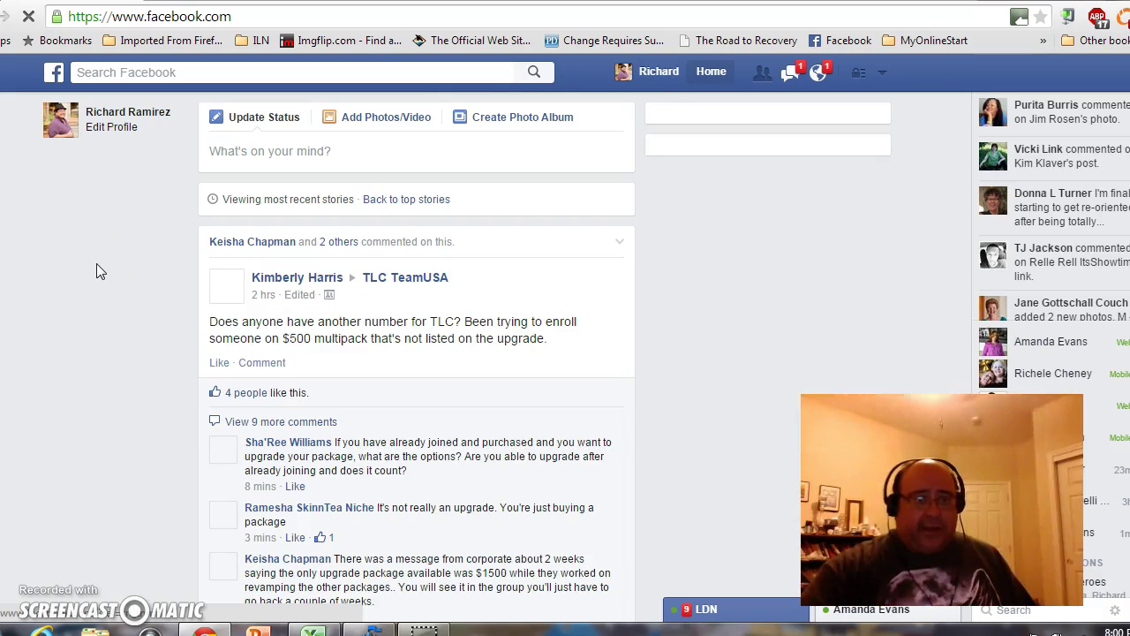
- Scroll the Home sidebar and open the Saved page
{"action": "scroll", "coordinate": [112, 265], "scroll_direction": "down", "scroll_amount": 2}
{"action": "left_click", "coordinate": [112, 265]}
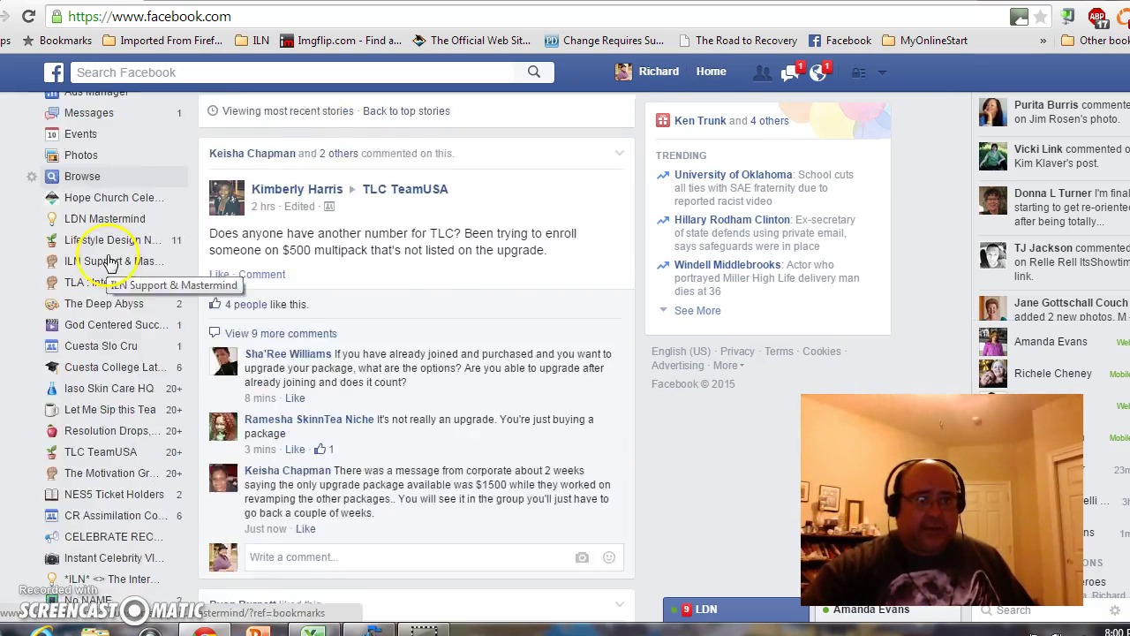
{"action": "scroll", "coordinate": [112, 264], "scroll_direction": "down", "scroll_amount": 2}
{"action": "scroll", "coordinate": [106, 265], "scroll_direction": "down", "scroll_amount": 2}
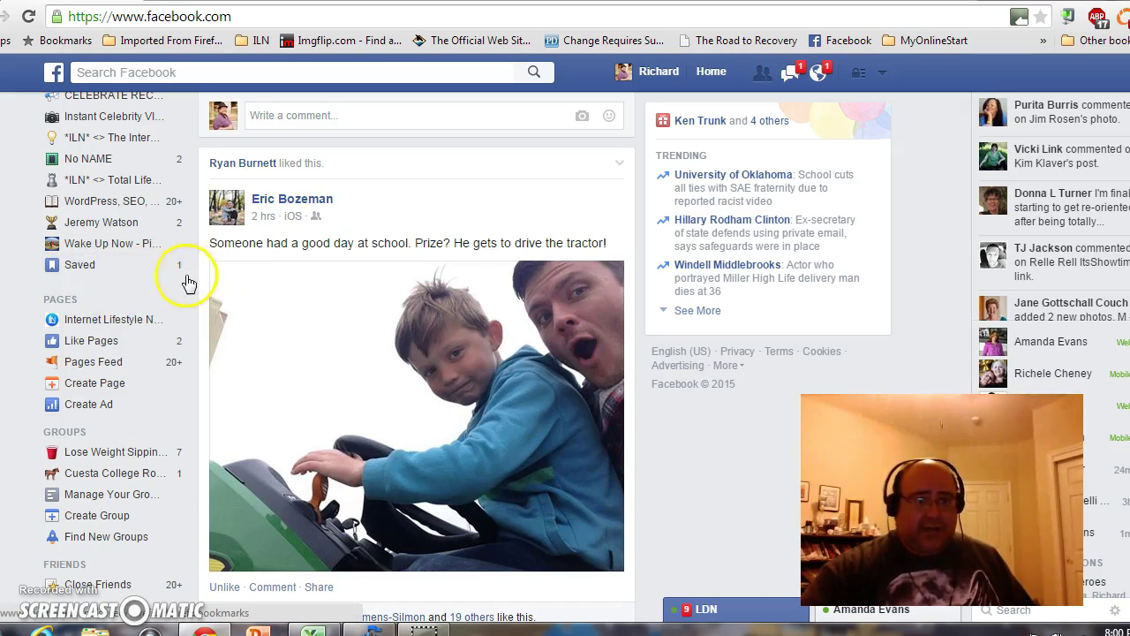
{"action": "left_click", "coordinate": [131, 267]}
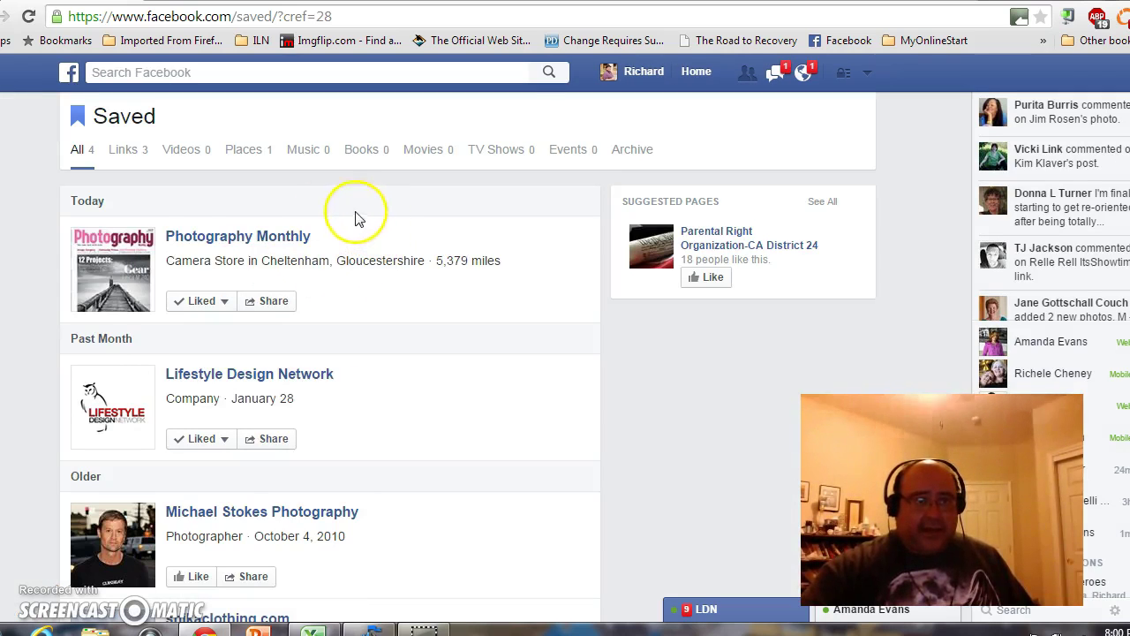
- Browse the saved items, confirming Photography Monthly is listed
{"action": "scroll", "coordinate": [336, 295], "scroll_direction": "down", "scroll_amount": 1}
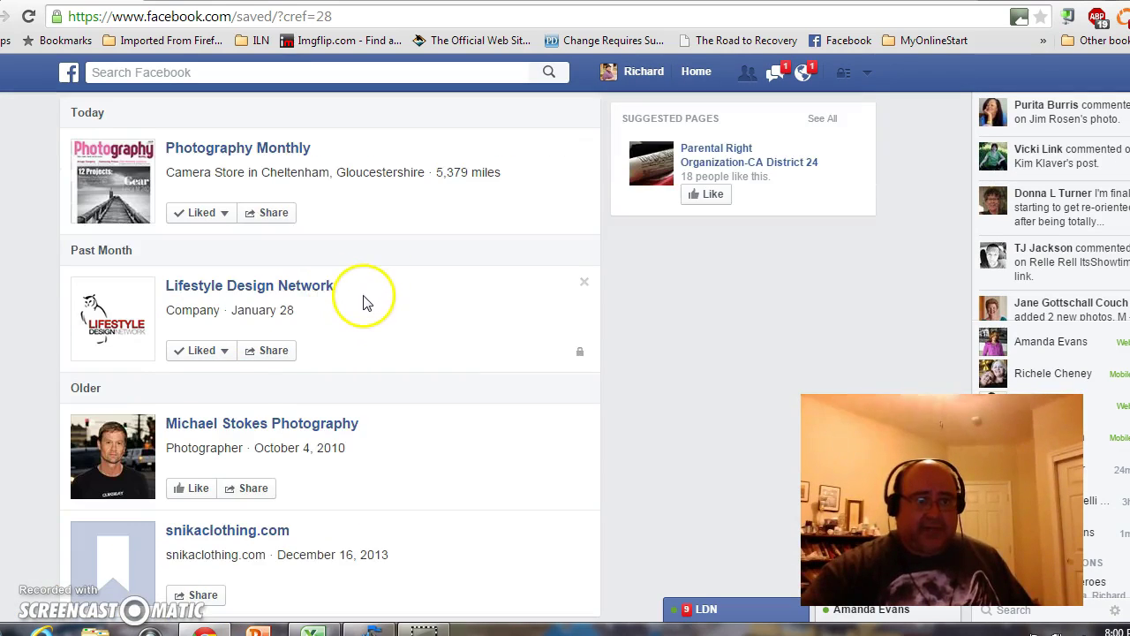
{"action": "scroll", "coordinate": [353, 304], "scroll_direction": "down", "scroll_amount": 1}
{"action": "scroll", "coordinate": [455, 352], "scroll_direction": "down", "scroll_amount": 1}
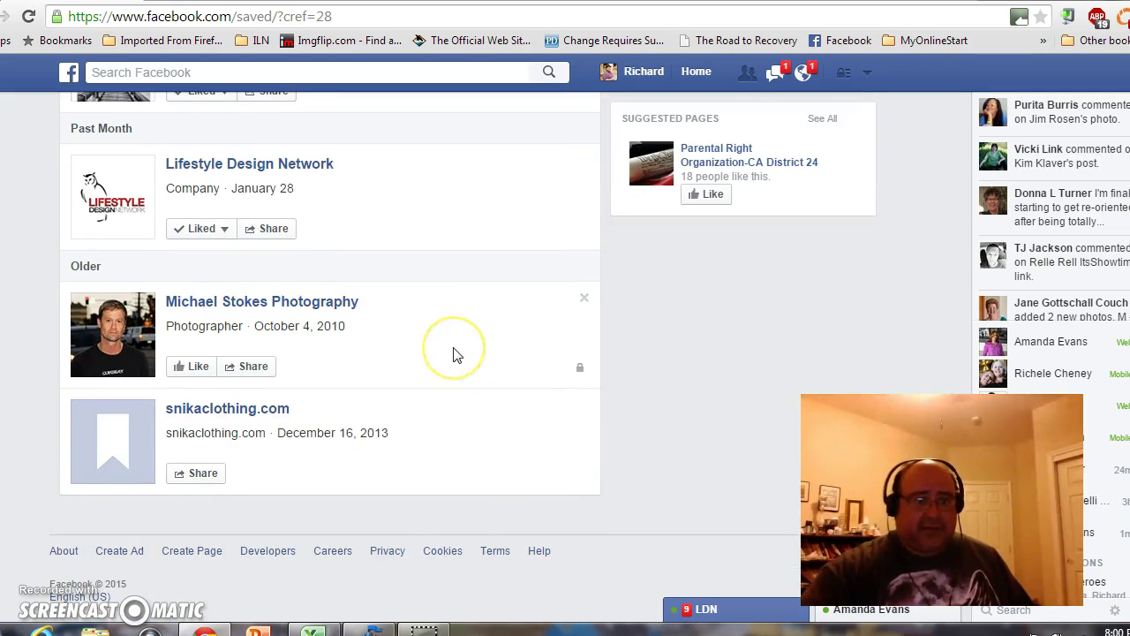
{"action": "scroll", "coordinate": [457, 354], "scroll_direction": "up", "scroll_amount": 1}
{"action": "scroll", "coordinate": [452, 351], "scroll_direction": "up", "scroll_amount": 1}
{"action": "left_click", "coordinate": [449, 348]}
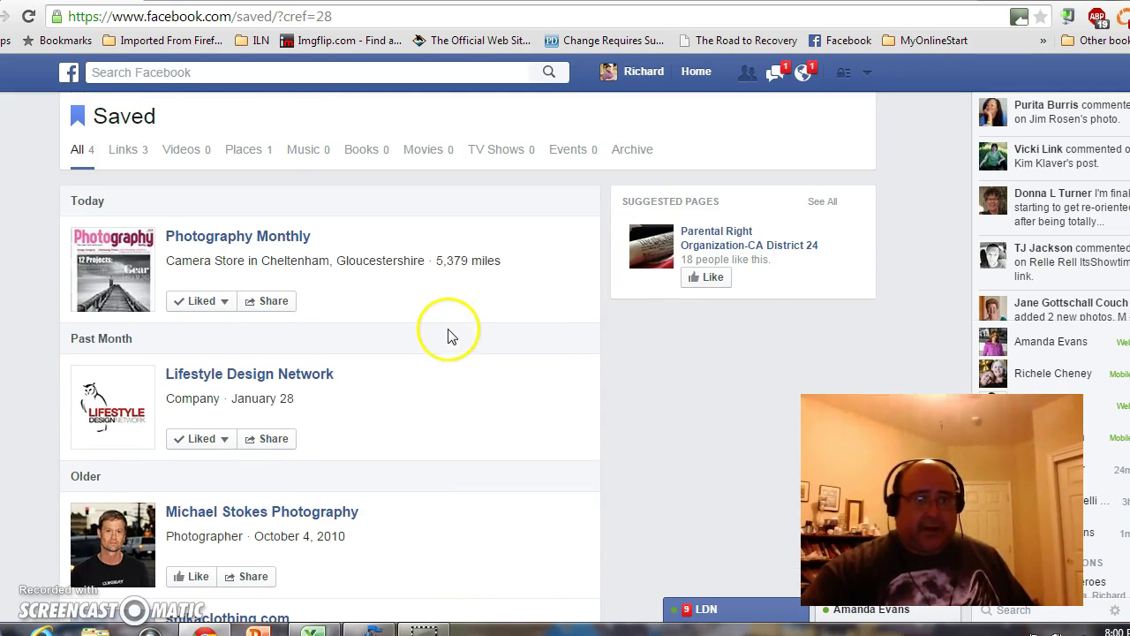
{"action": "scroll", "coordinate": [451, 331], "scroll_direction": "down", "scroll_amount": 1}
{"action": "scroll", "coordinate": [468, 331], "scroll_direction": "down", "scroll_amount": 1}
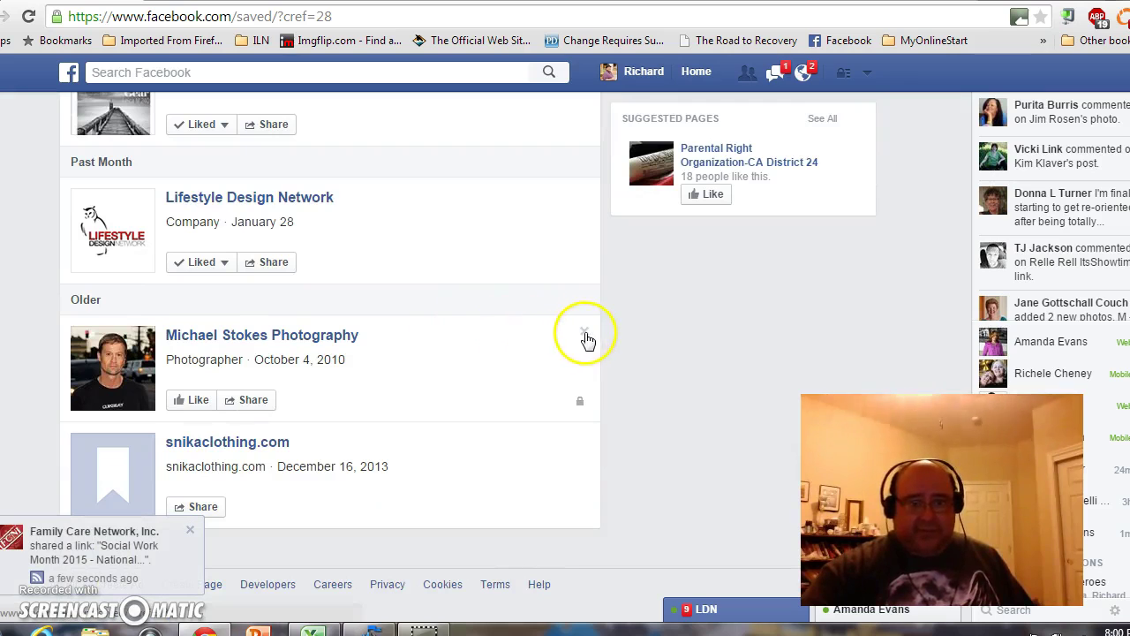
{"action": "scroll", "coordinate": [457, 313], "scroll_direction": "up", "scroll_amount": 2}
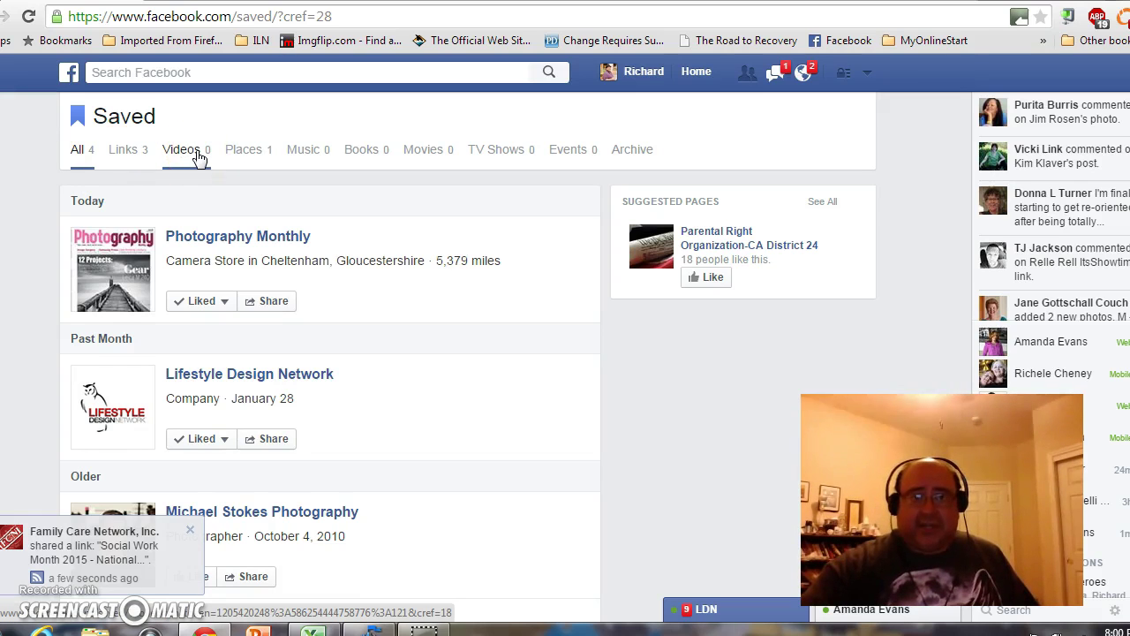
{"action": "left_click", "coordinate": [270, 157]}
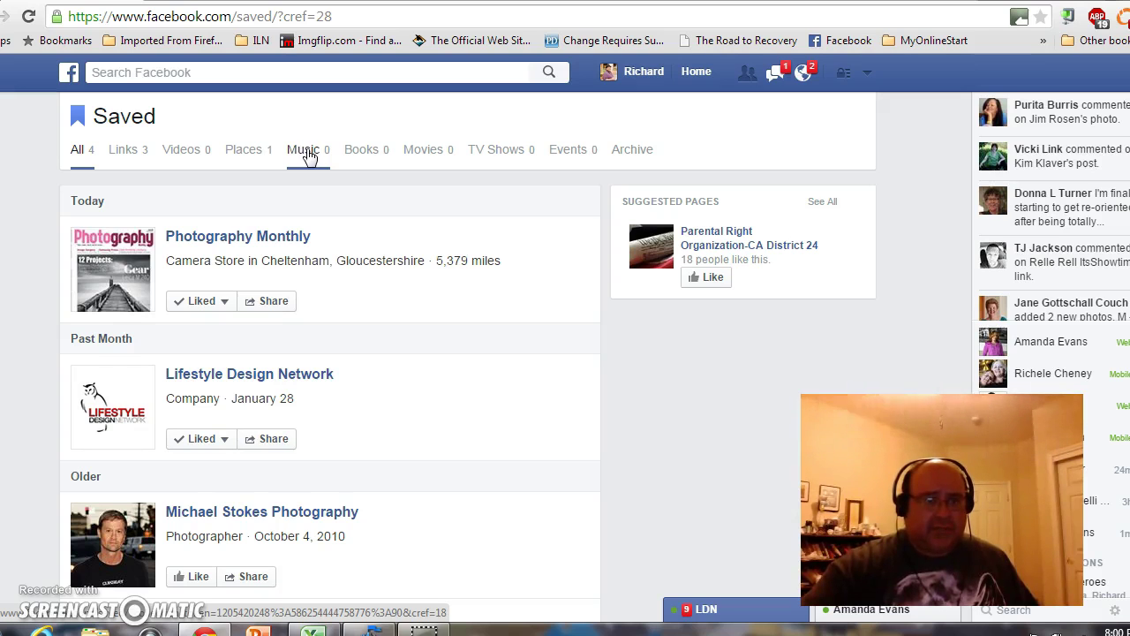
{"action": "left_click", "coordinate": [304, 152]}
- Filter Saved to Places, leaving only Photography Monthly in Cheltenham, Gloucestershire
{"action": "left_click", "coordinate": [248, 157]}
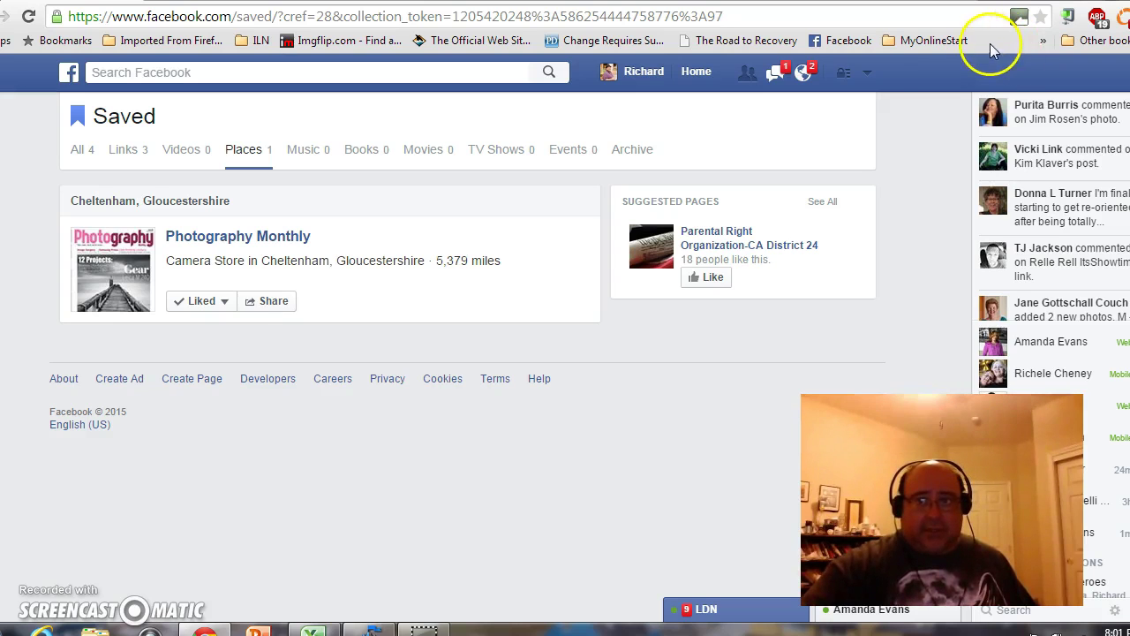
- Start a new bookmark folder named 'Facebook Pages' inside the Bookmarks bar
{"action": "right_click", "coordinate": [991, 46]}
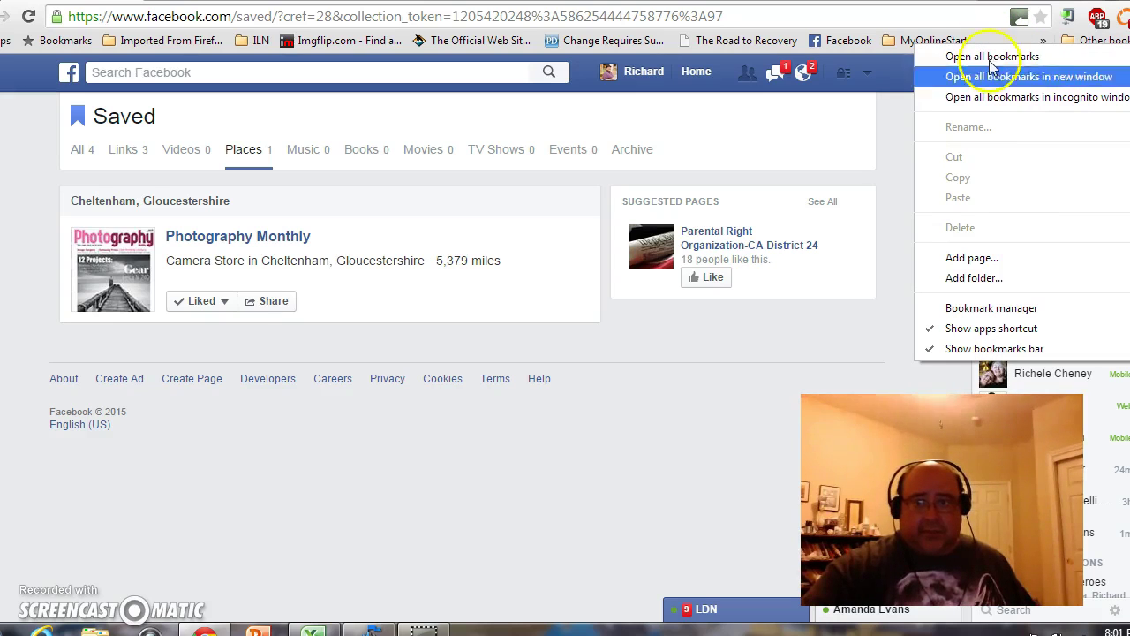
{"action": "left_click", "coordinate": [1003, 279]}
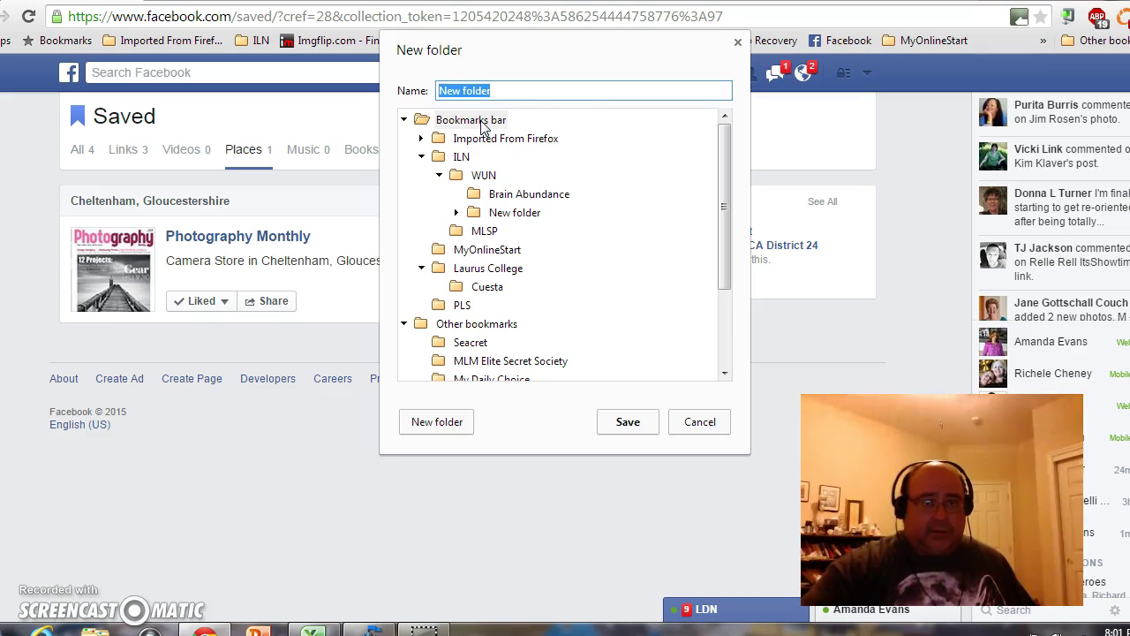
{"action": "type", "text": "Fa"}
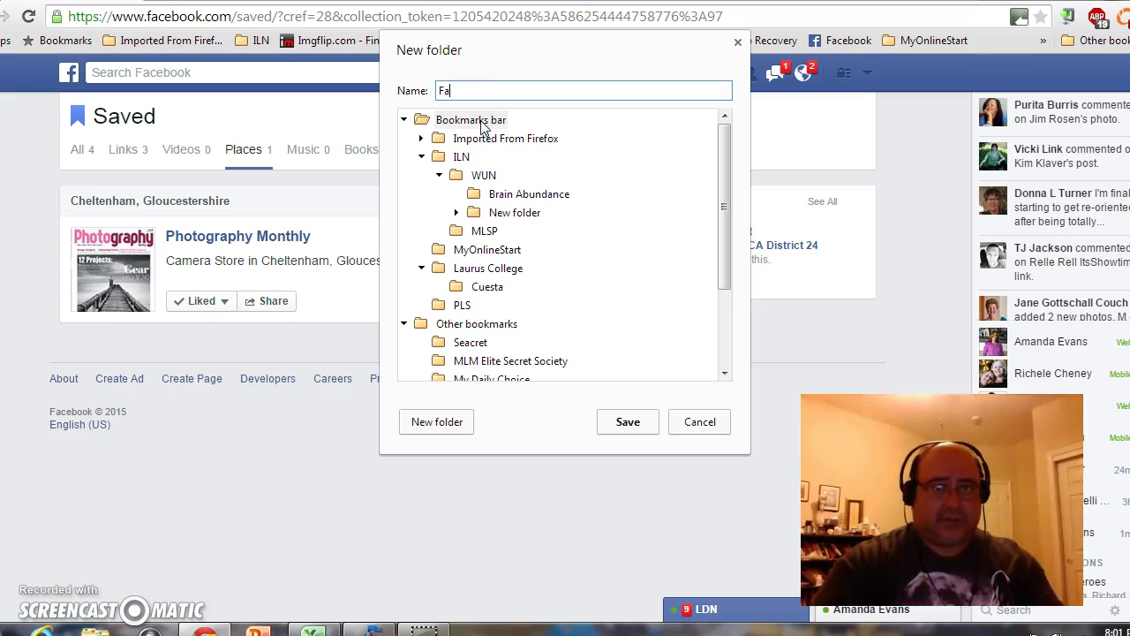
{"action": "type", "text": "cebook Pages"}
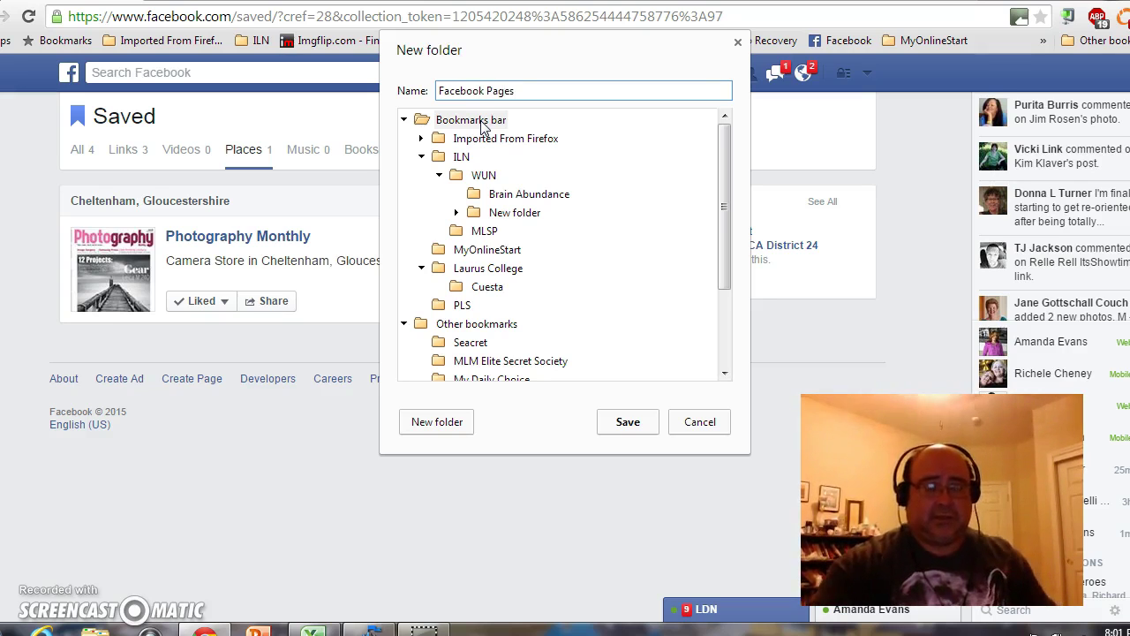
{"action": "left_click", "coordinate": [465, 125]}
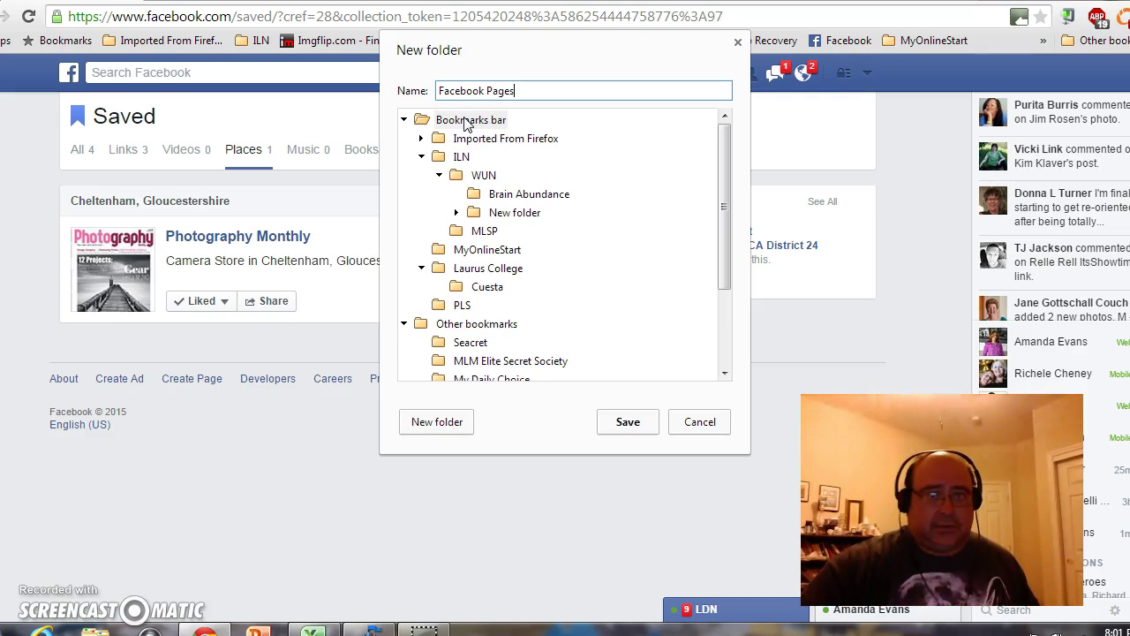
{"action": "left_click", "coordinate": [466, 125]}
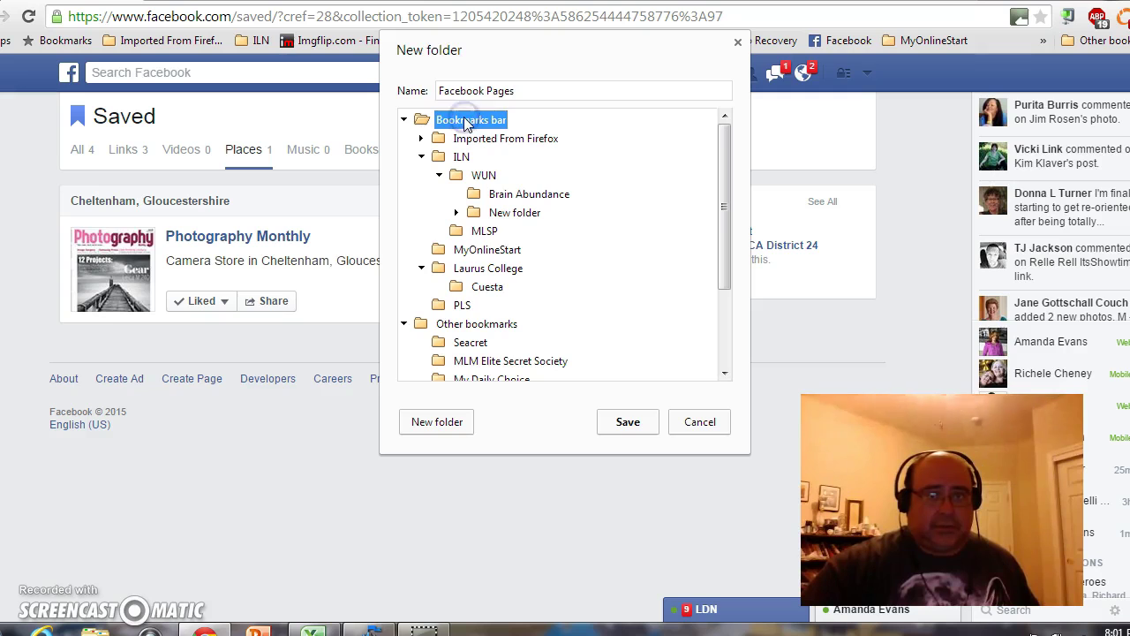
- Delete the accidental extra folder and save the Facebook Pages folder
{"action": "left_click", "coordinate": [431, 422]}
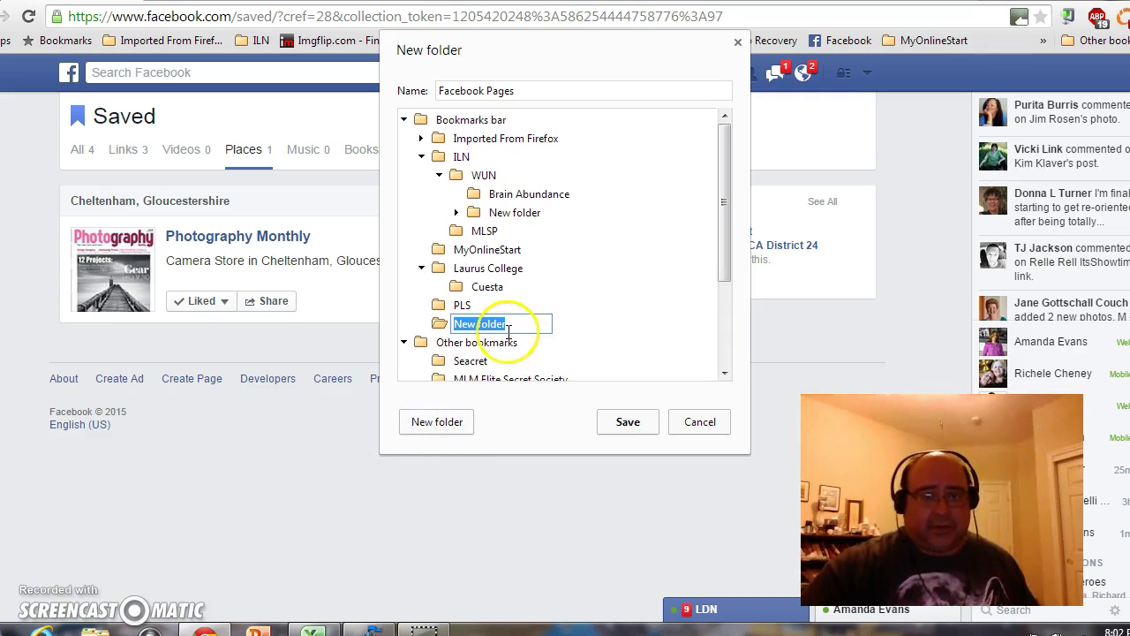
{"action": "key", "text": "BackSpace"}
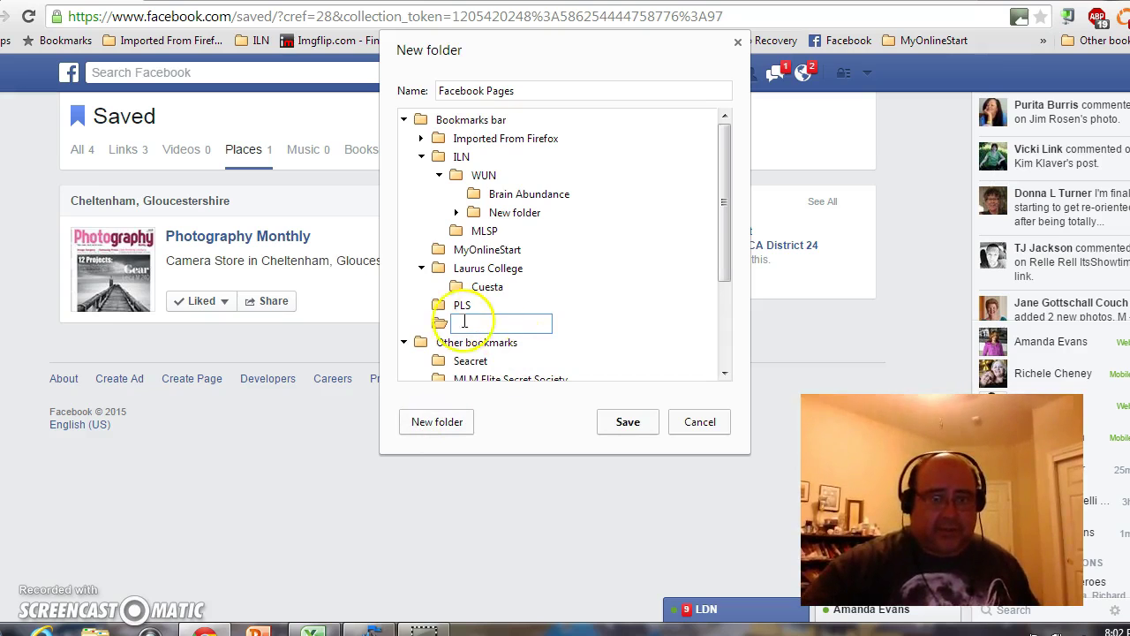
{"action": "right_click", "coordinate": [448, 324]}
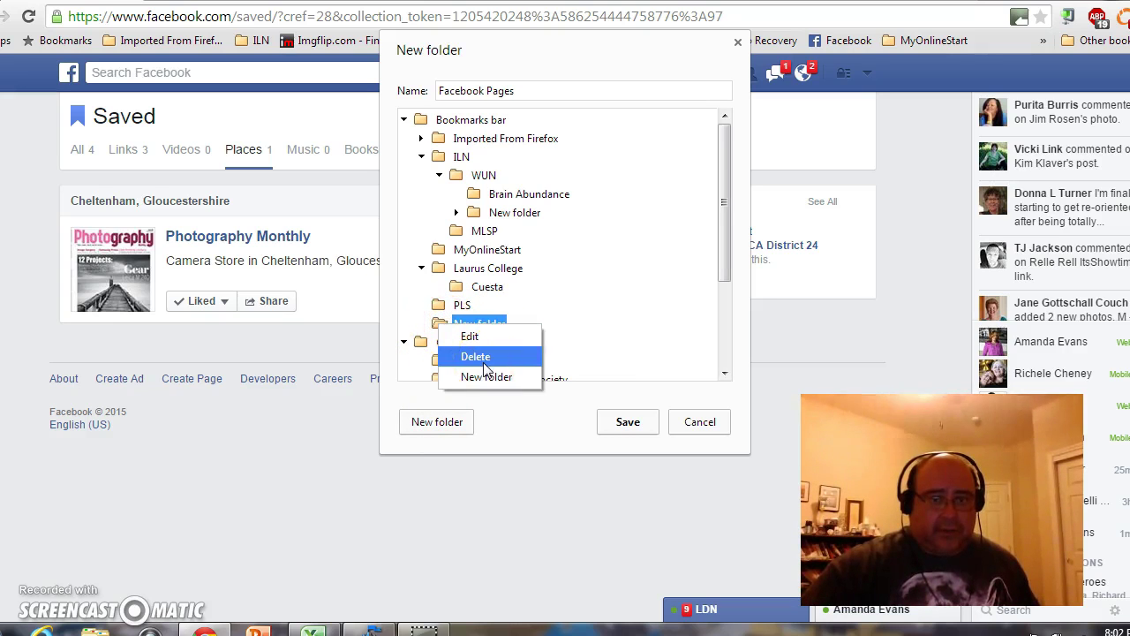
{"action": "left_click", "coordinate": [481, 359]}
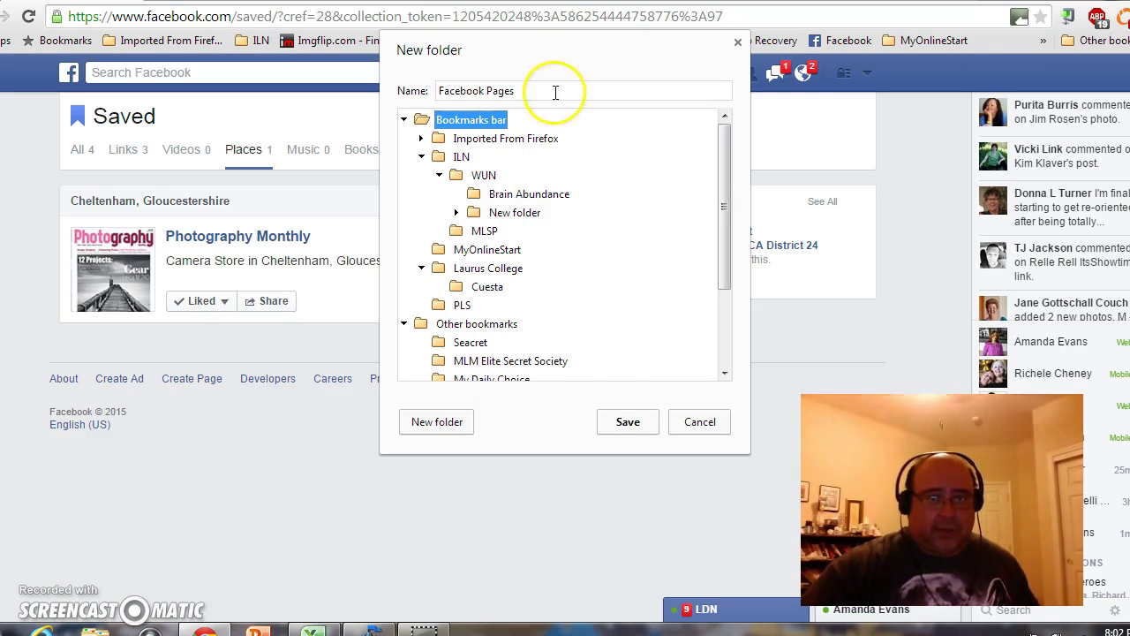
{"action": "left_click", "coordinate": [632, 425]}
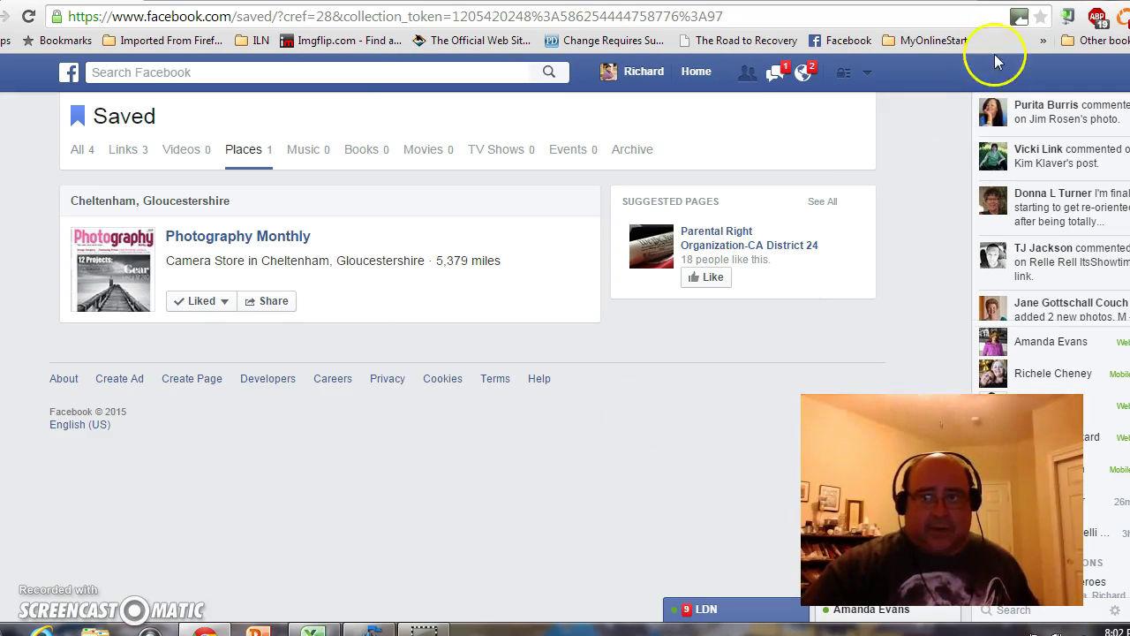
{"action": "left_click", "coordinate": [1042, 41]}
{"action": "left_click", "coordinate": [932, 40]}
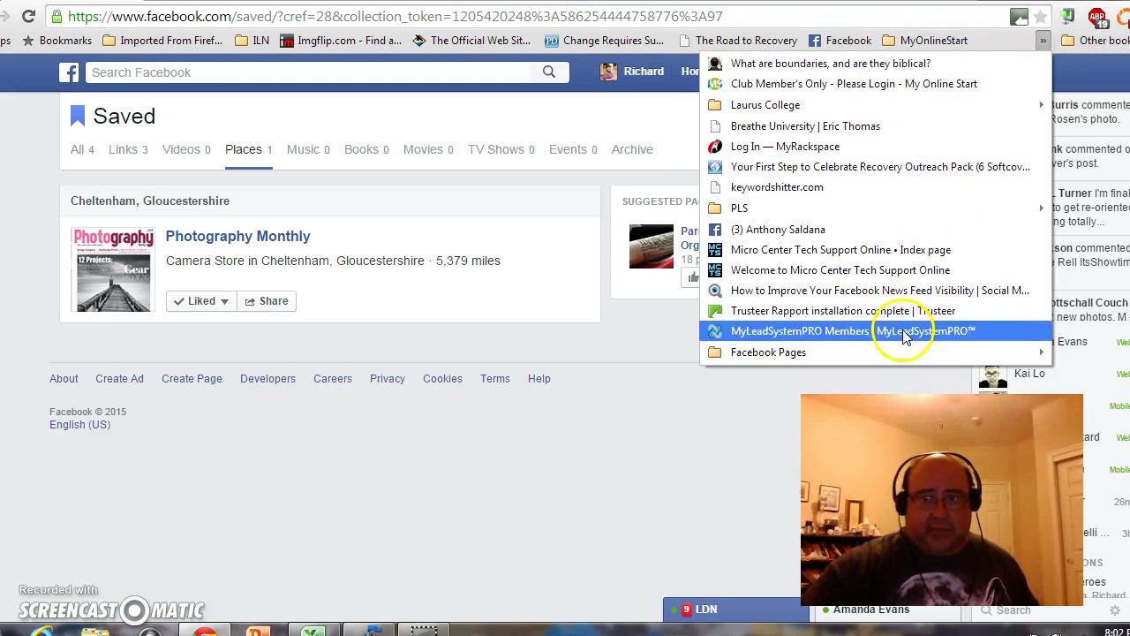
{"action": "left_click", "coordinate": [782, 352]}
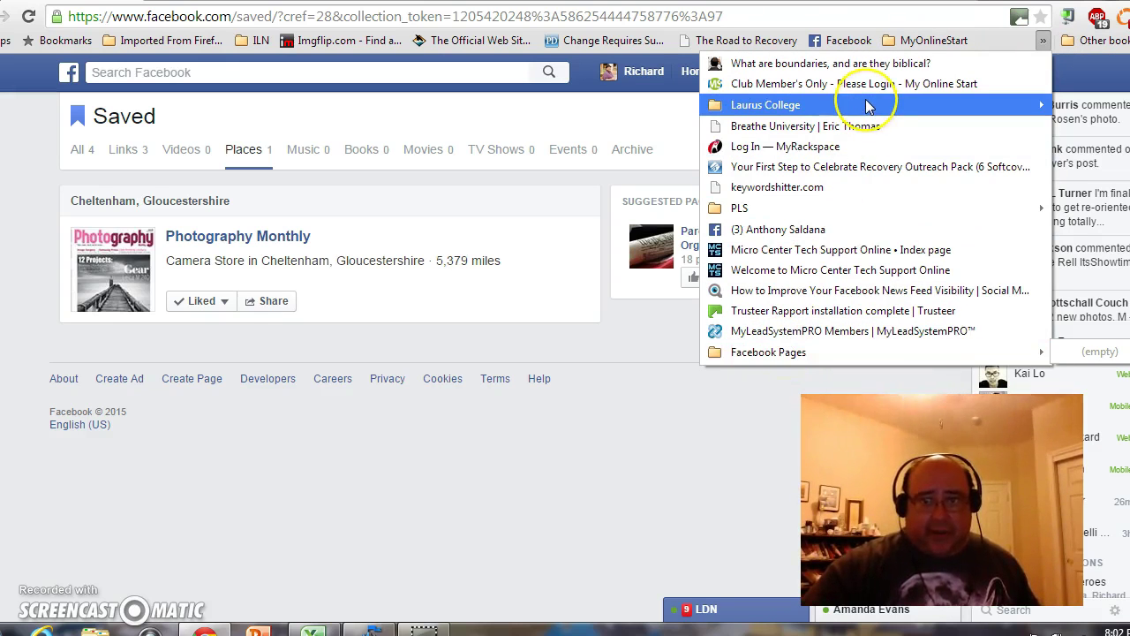
{"action": "mouse_move", "coordinate": [766, 105]}
{"action": "left_click", "coordinate": [962, 41]}
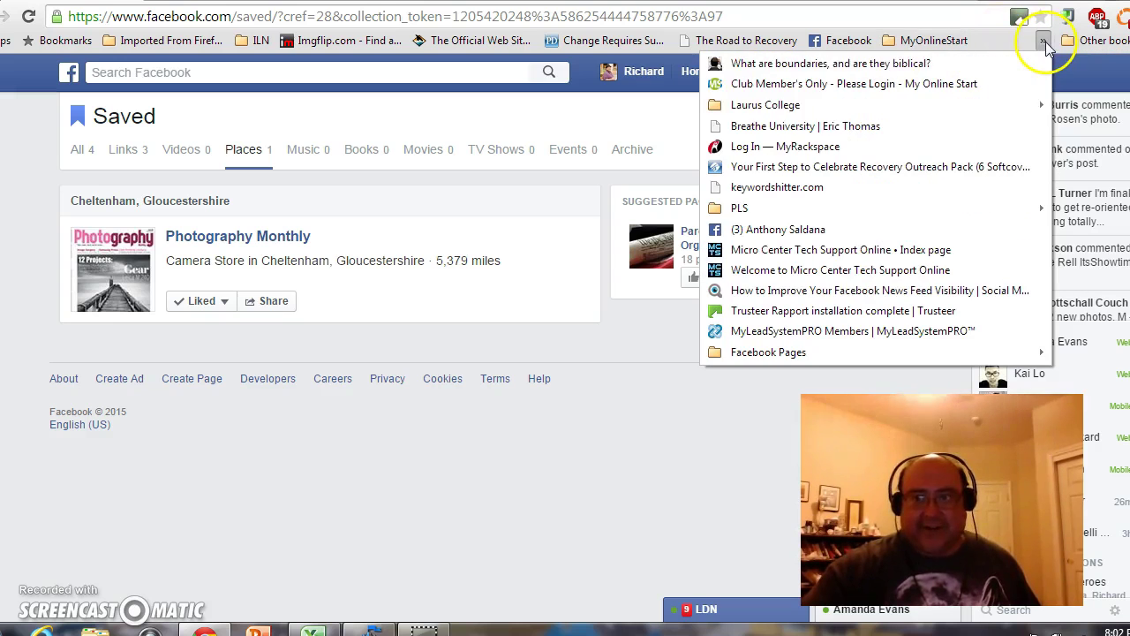
{"action": "left_click", "coordinate": [920, 357]}
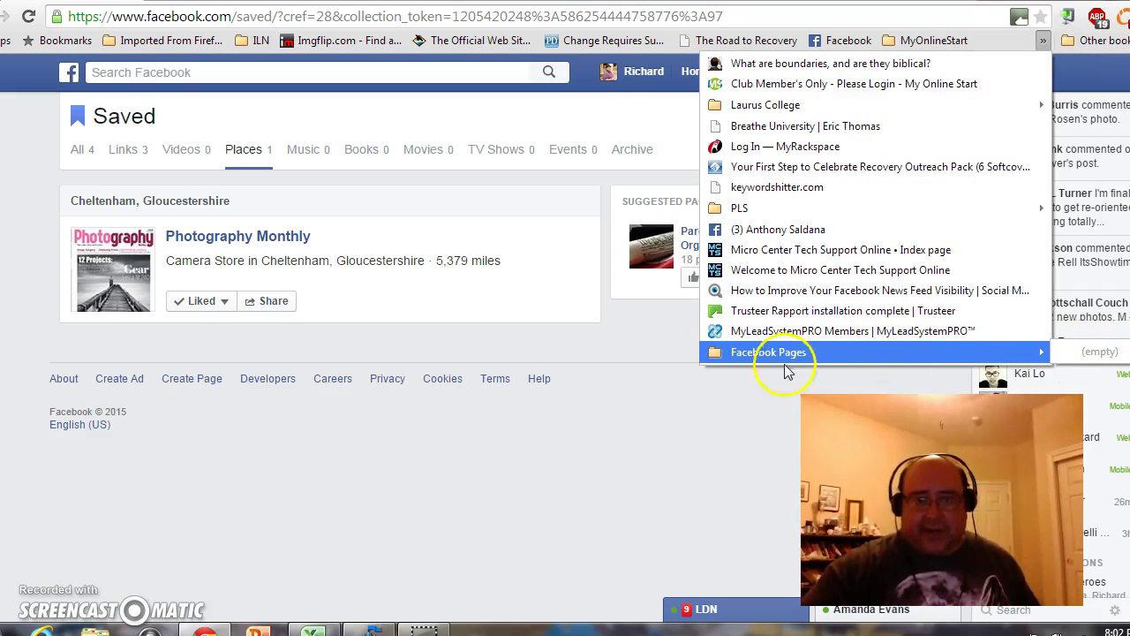
{"action": "left_click", "coordinate": [679, 424]}
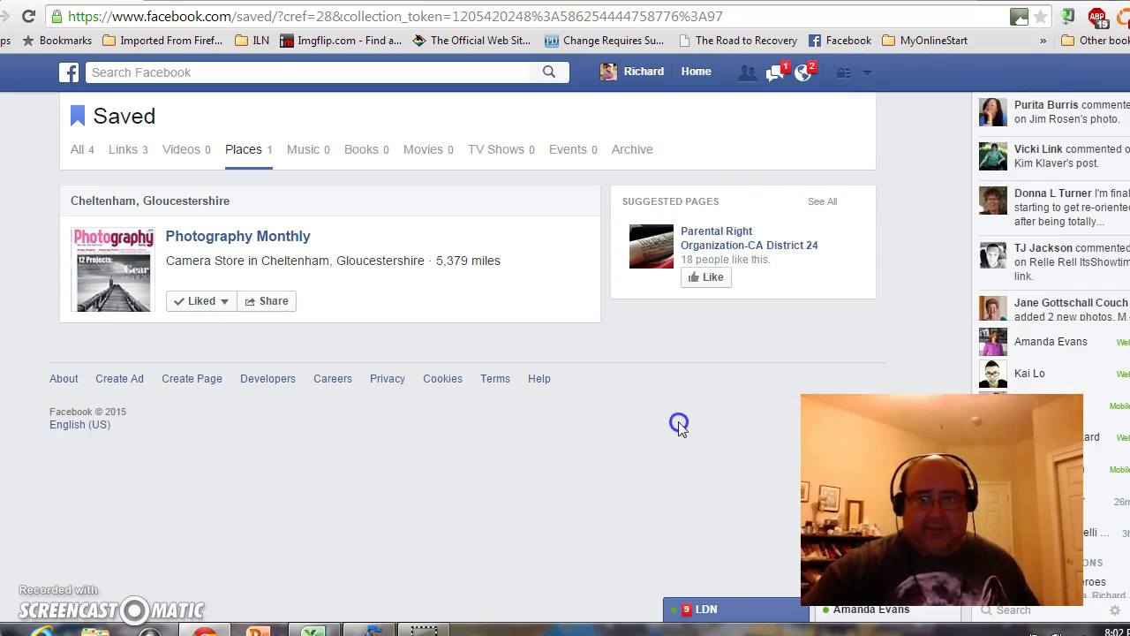
- Search 'Think and Grow Rich' and open the Think and Grow Rich Free Audiobook page
{"action": "left_click", "coordinate": [329, 75]}
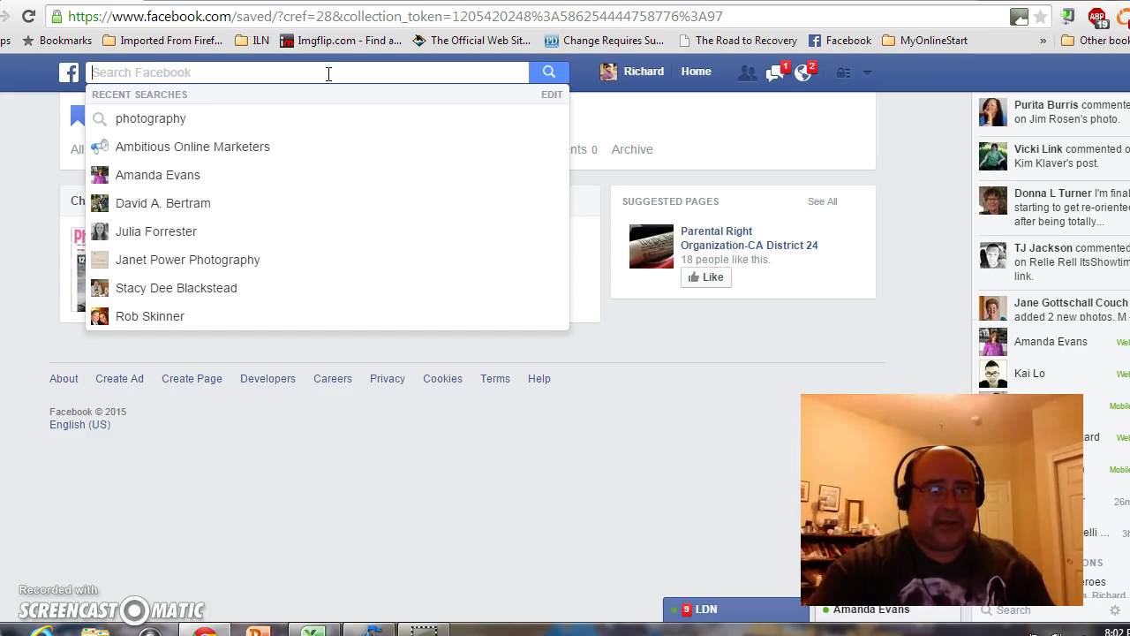
{"action": "type", "text": "Think "}
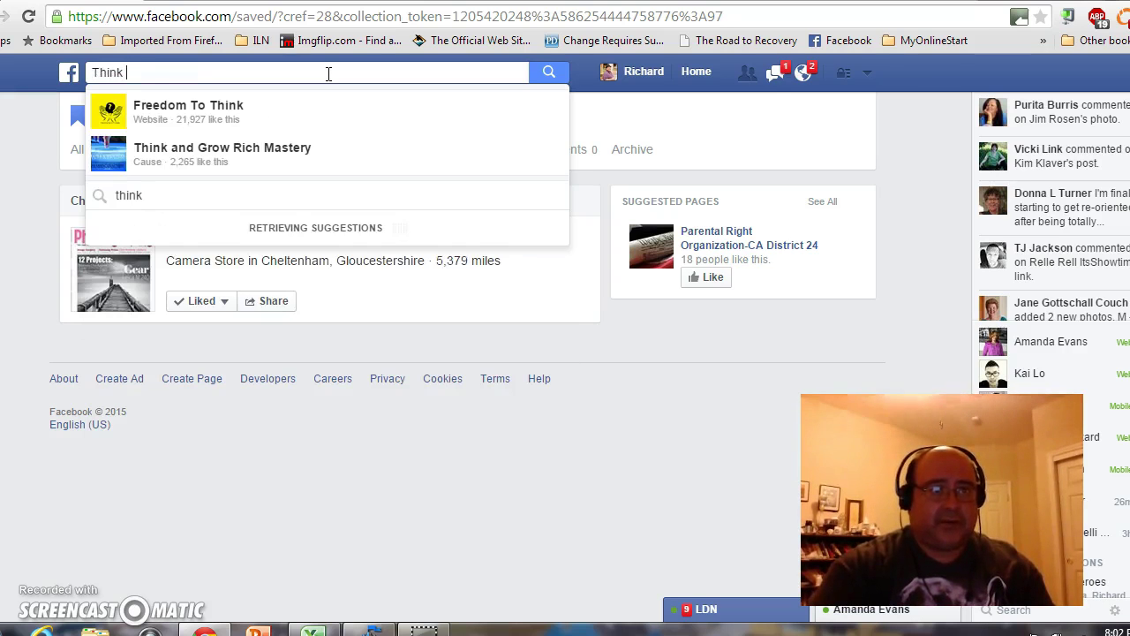
{"action": "type", "text": "and Grow Rich"}
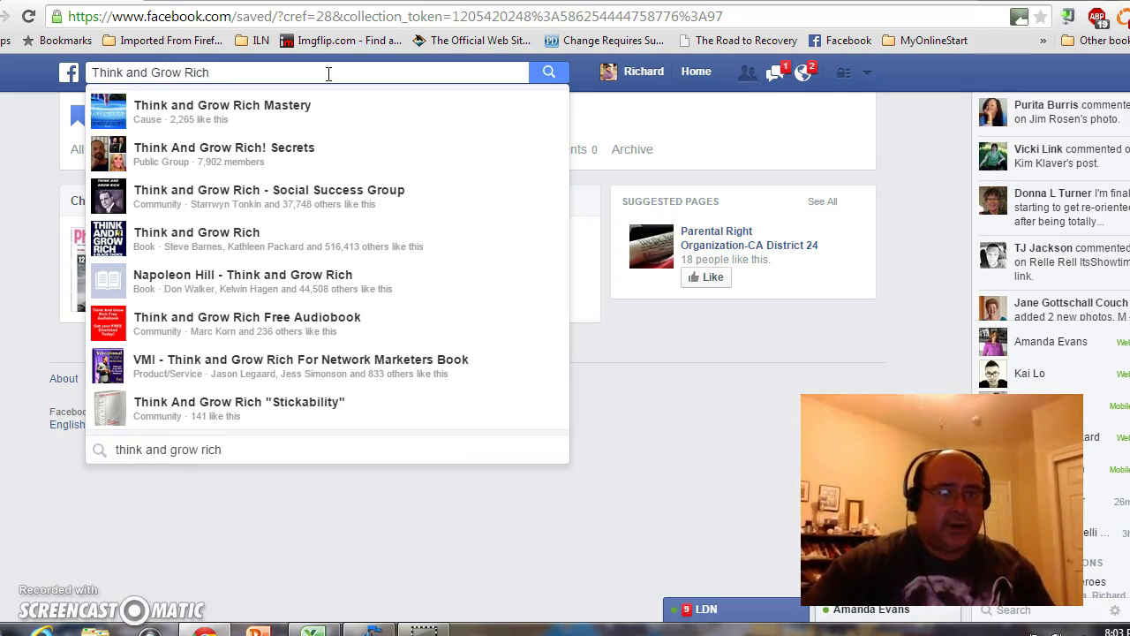
{"action": "left_click", "coordinate": [227, 327]}
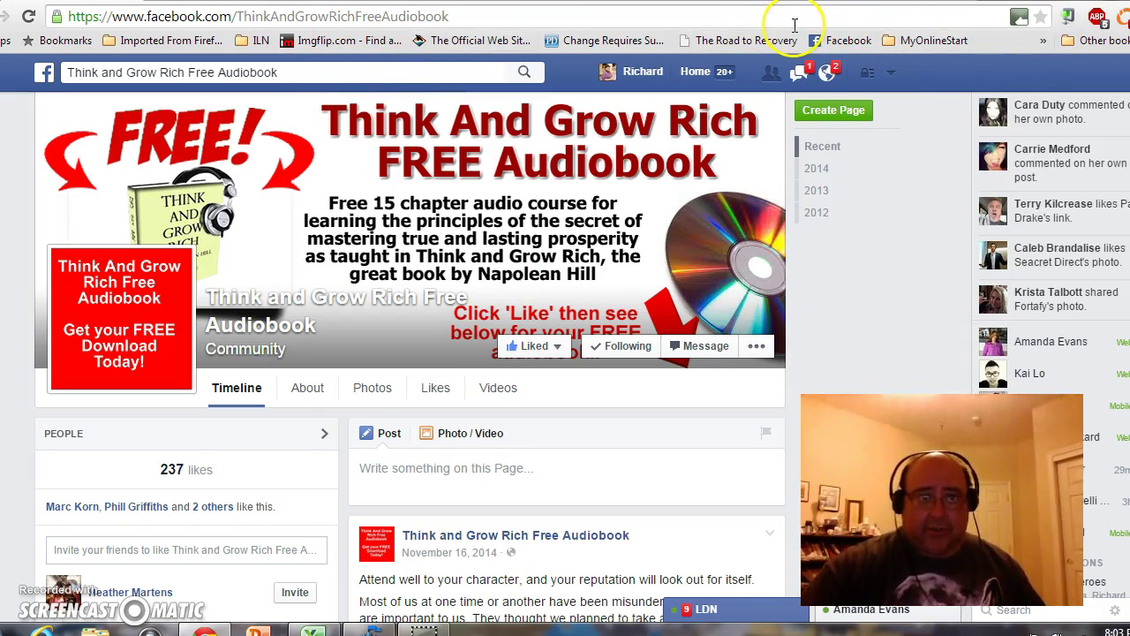
- Star the page and file the bookmark under Bookmarks bar › Facebook Pages
{"action": "left_click", "coordinate": [1041, 18]}
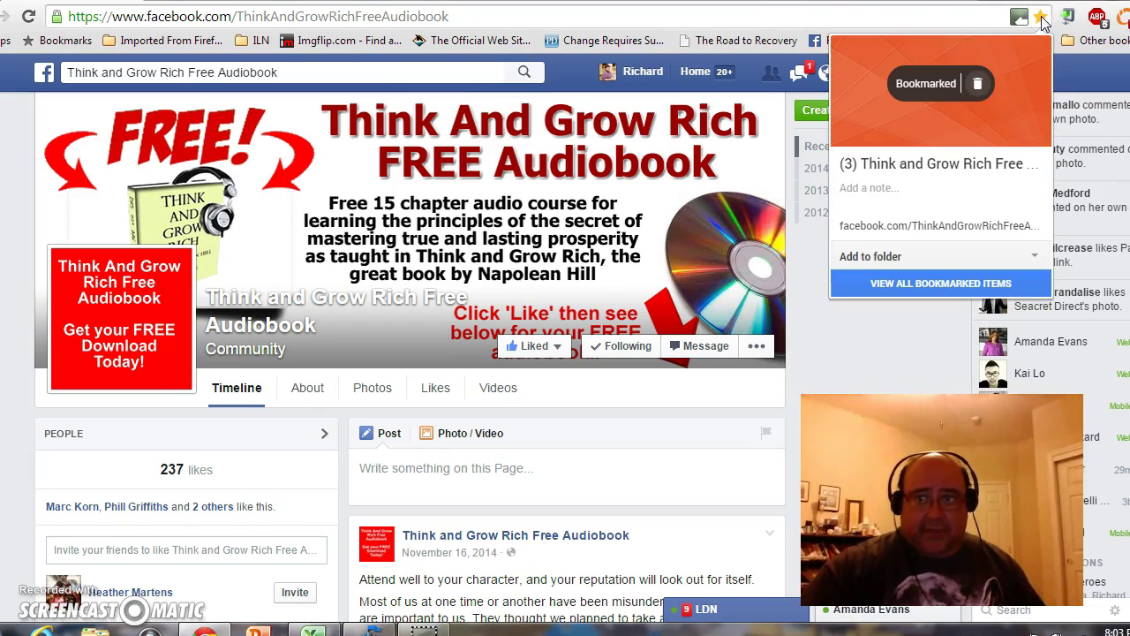
{"action": "left_click", "coordinate": [883, 258]}
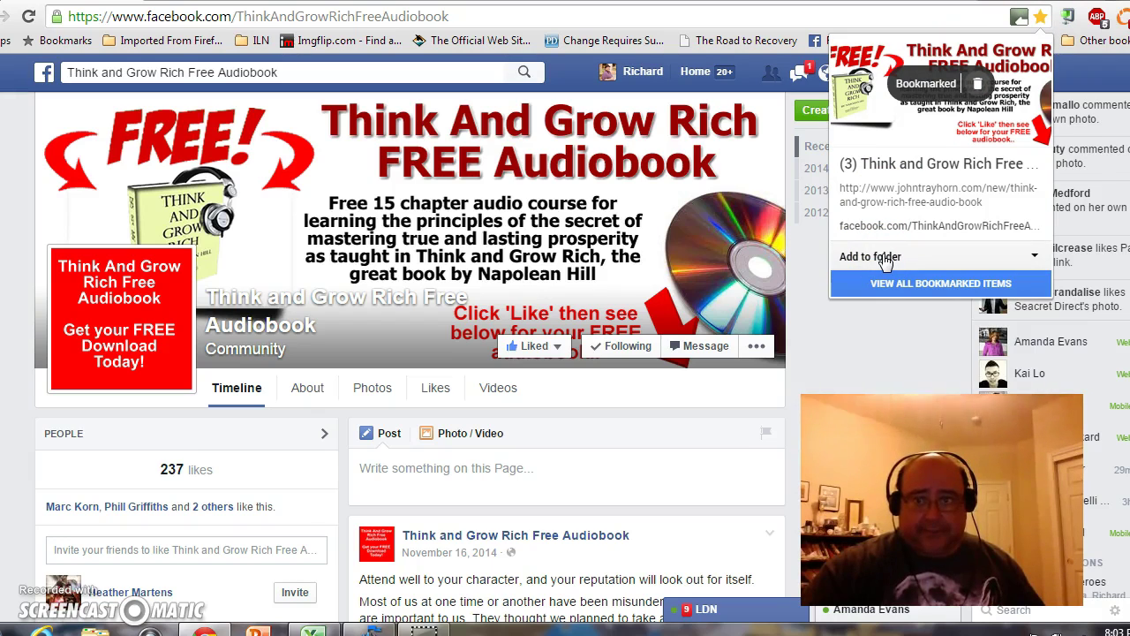
{"action": "left_click", "coordinate": [883, 258]}
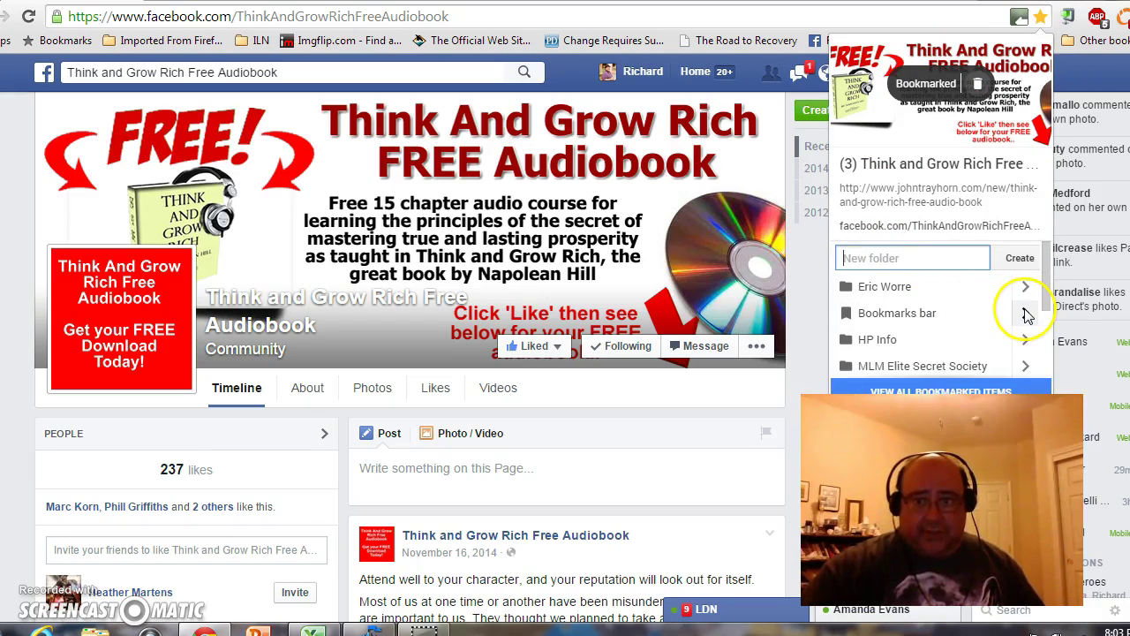
{"action": "left_click", "coordinate": [1026, 314]}
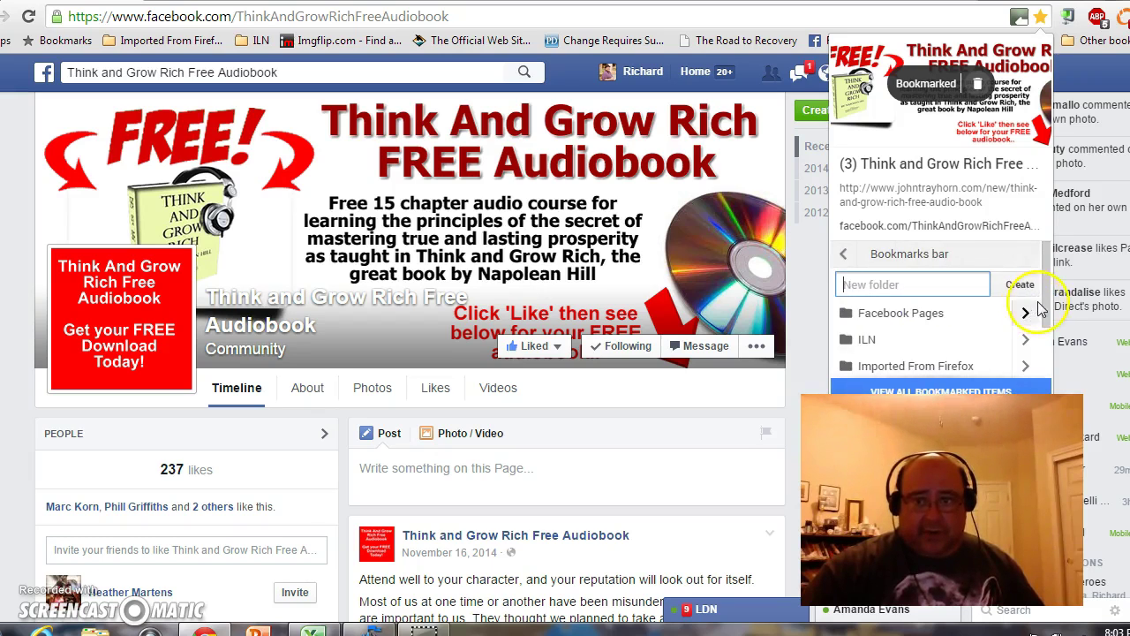
{"action": "mouse_move", "coordinate": [1047, 300]}
{"action": "left_mouse_down"}
{"action": "mouse_move", "coordinate": [1047, 348]}
{"action": "mouse_move", "coordinate": [1044, 259]}
{"action": "left_mouse_up"}
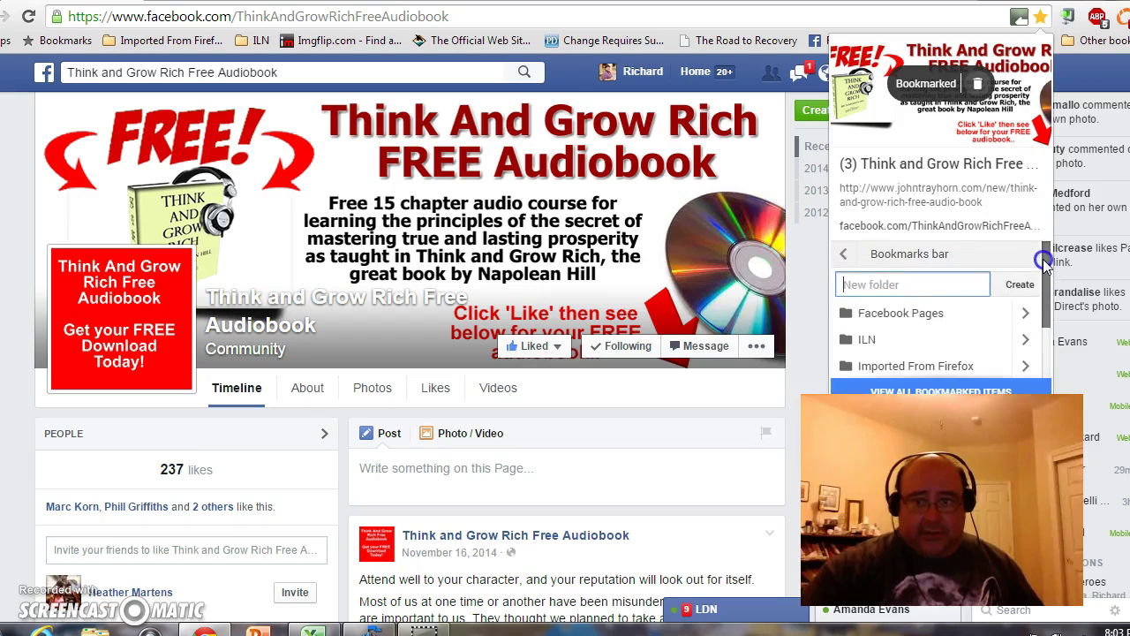
{"action": "left_click", "coordinate": [893, 314]}
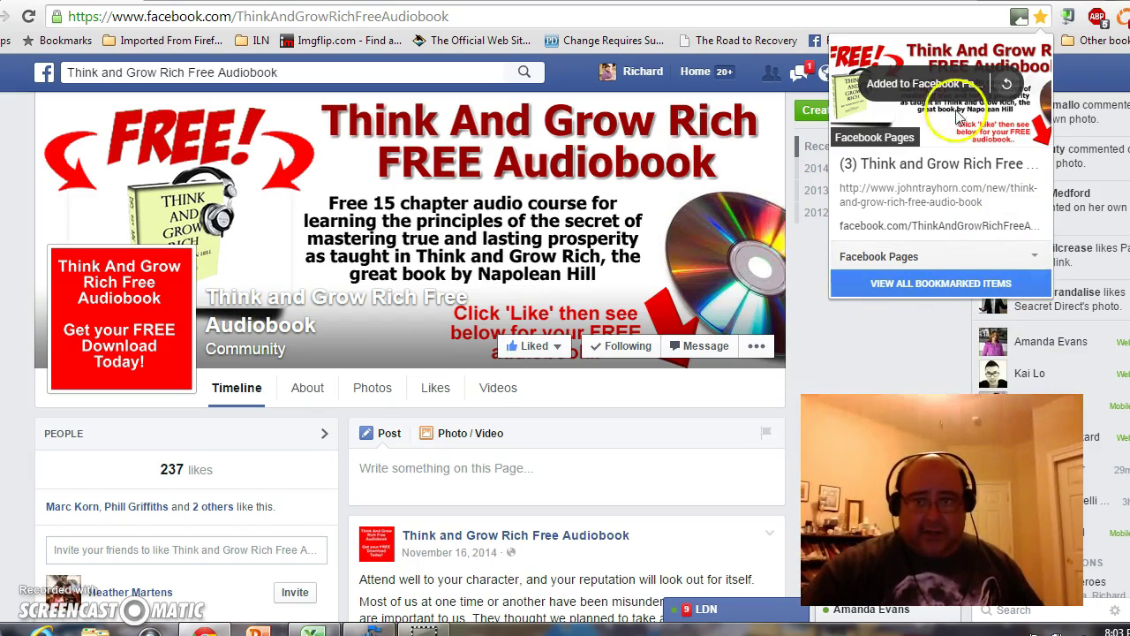
{"action": "left_click", "coordinate": [864, 323]}
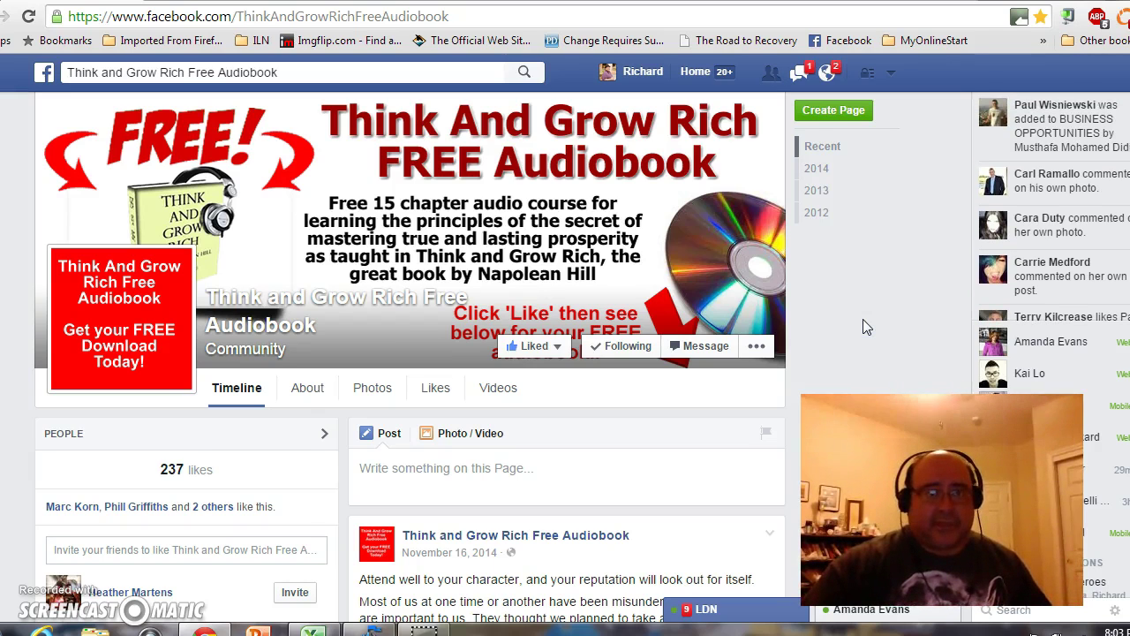
{"action": "left_click", "coordinate": [819, 108]}
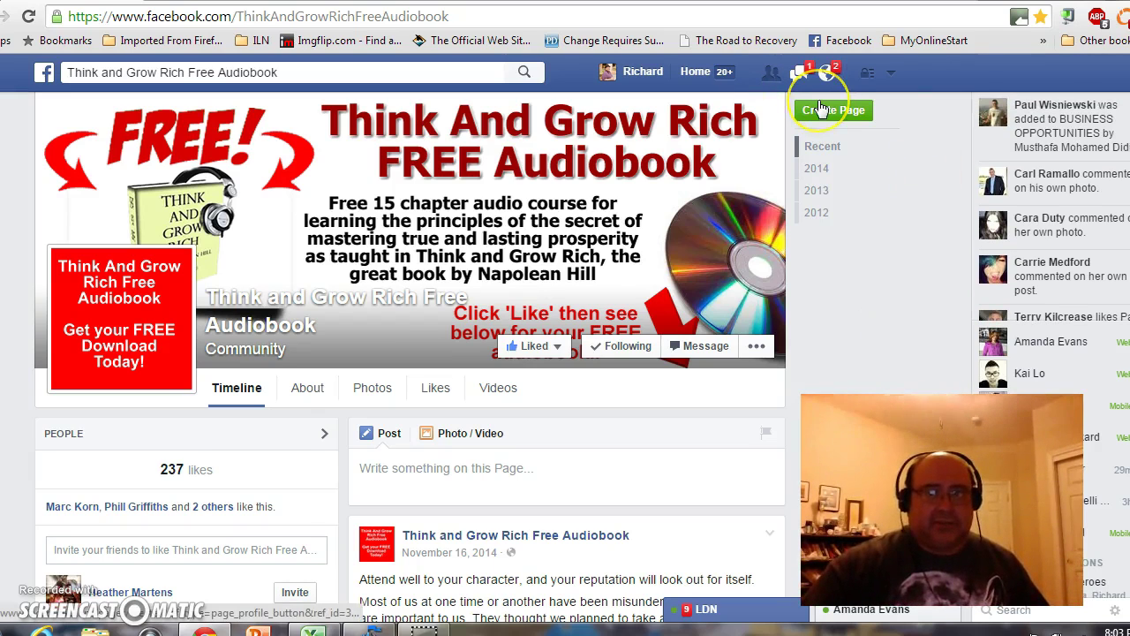